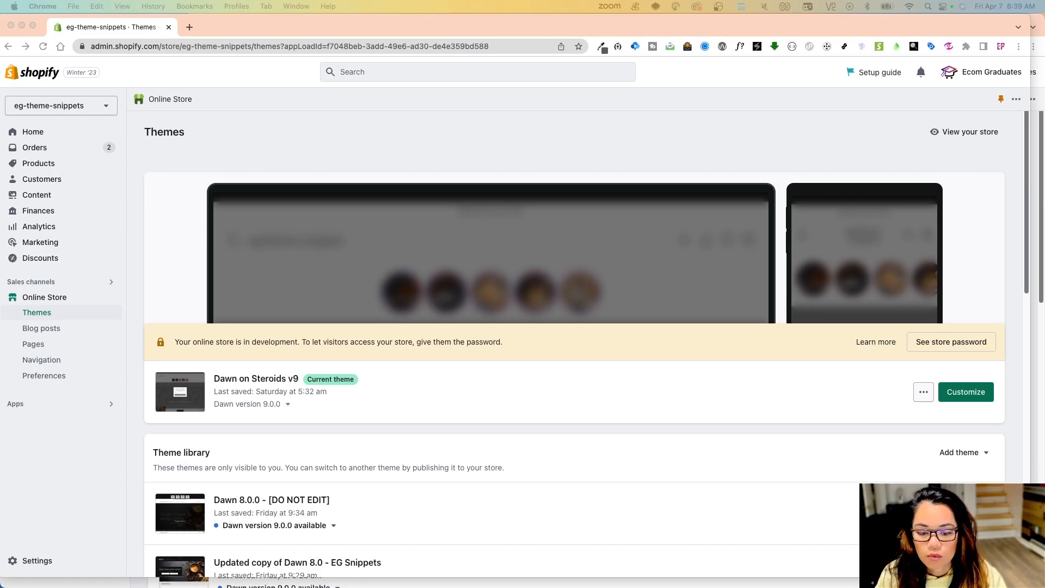
# Preview the Dawn on Steroids v9 theme and open its cart drawer at the shipping rate calculator
pyautogui.click(924, 391)
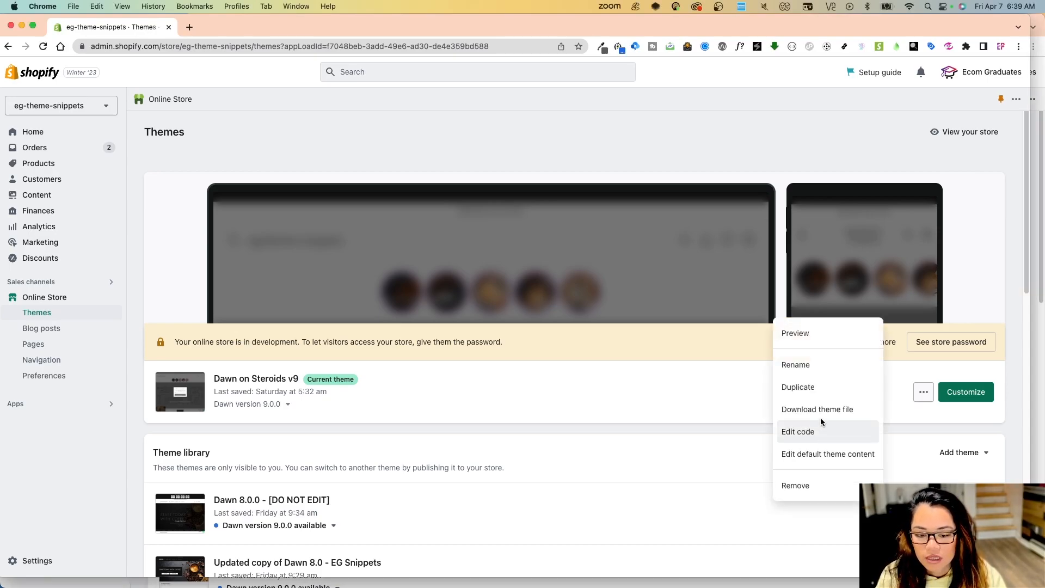
pyautogui.click(828, 332)
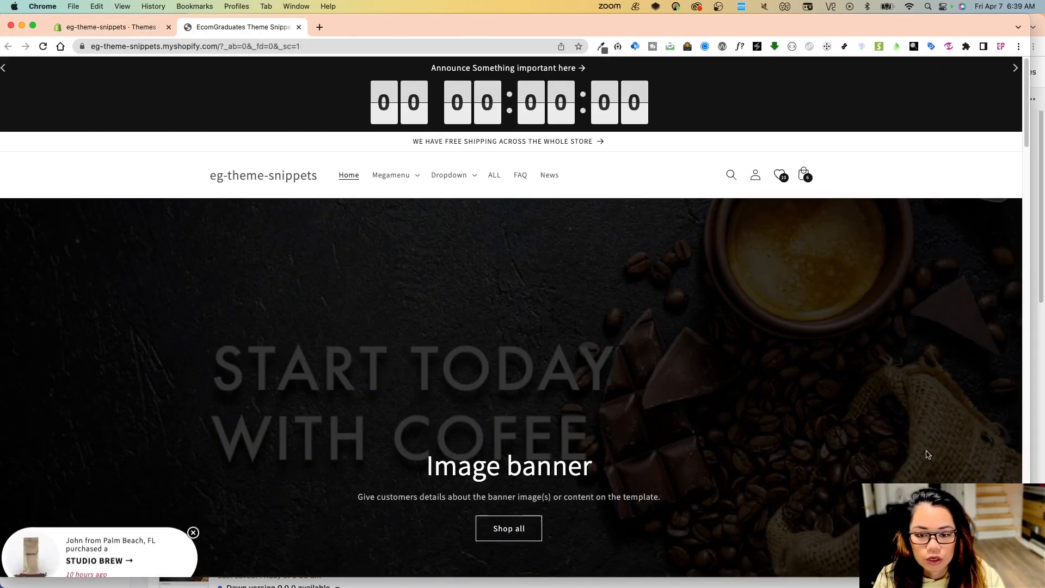
pyautogui.click(804, 175)
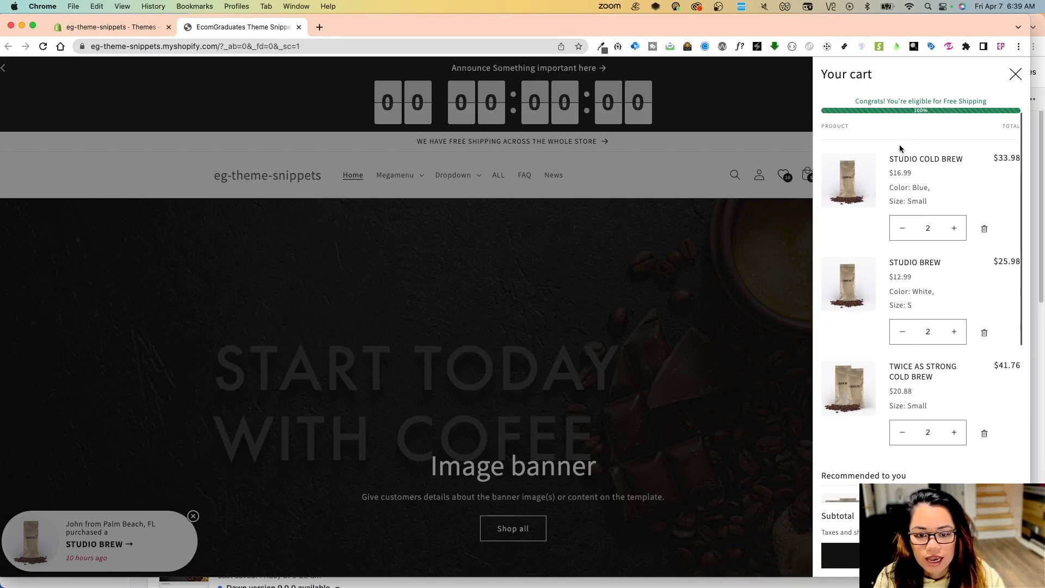
pyautogui.scroll(-5, 899, 145)
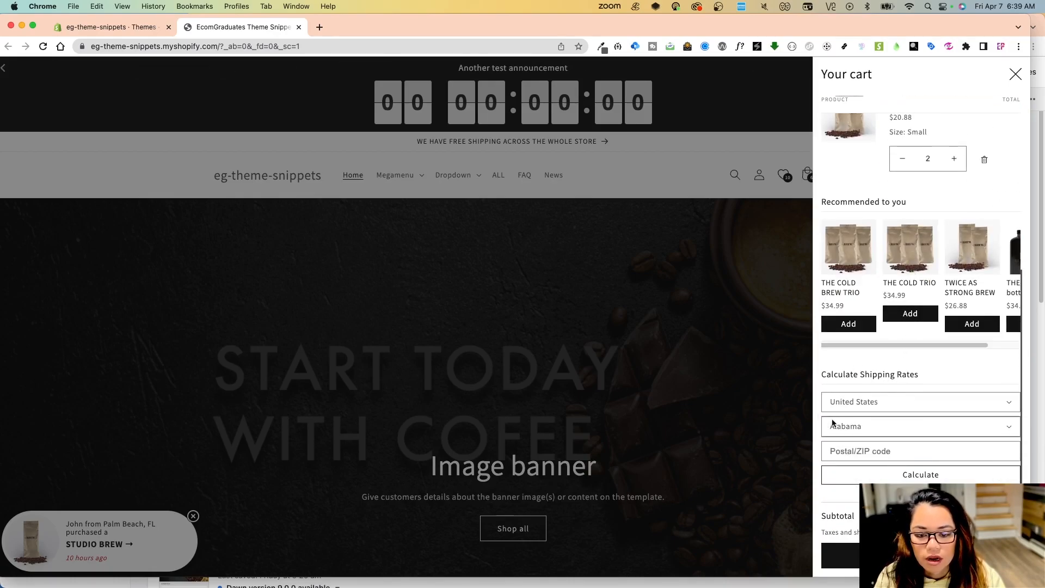
# Calculate the cart's shipping rates for United States, Rhode Island, filling in the postal/ZIP code
pyautogui.click(866, 401)
pyautogui.click(865, 403)
pyautogui.click(871, 426)
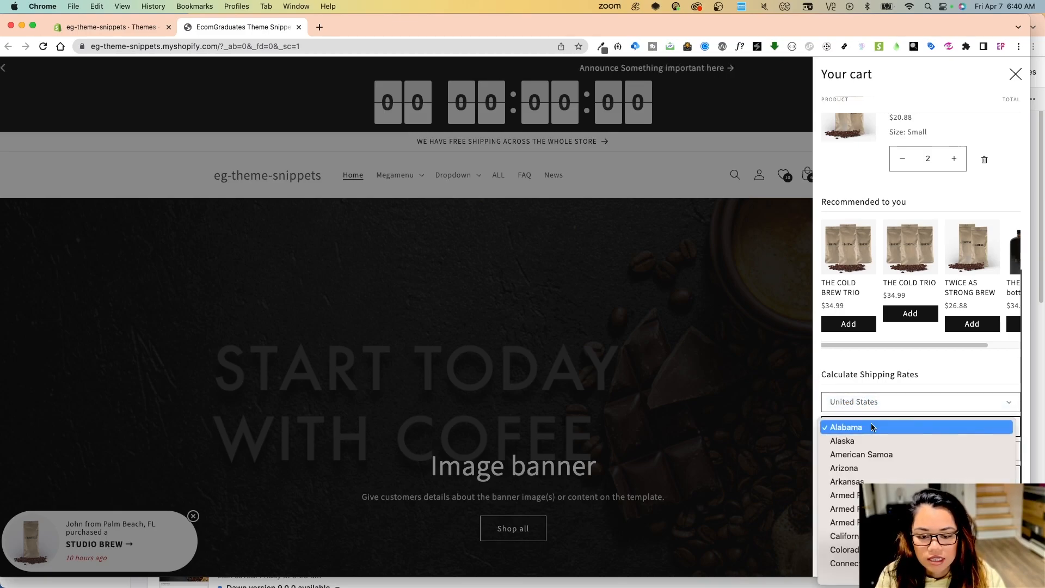
pyautogui.press('r')
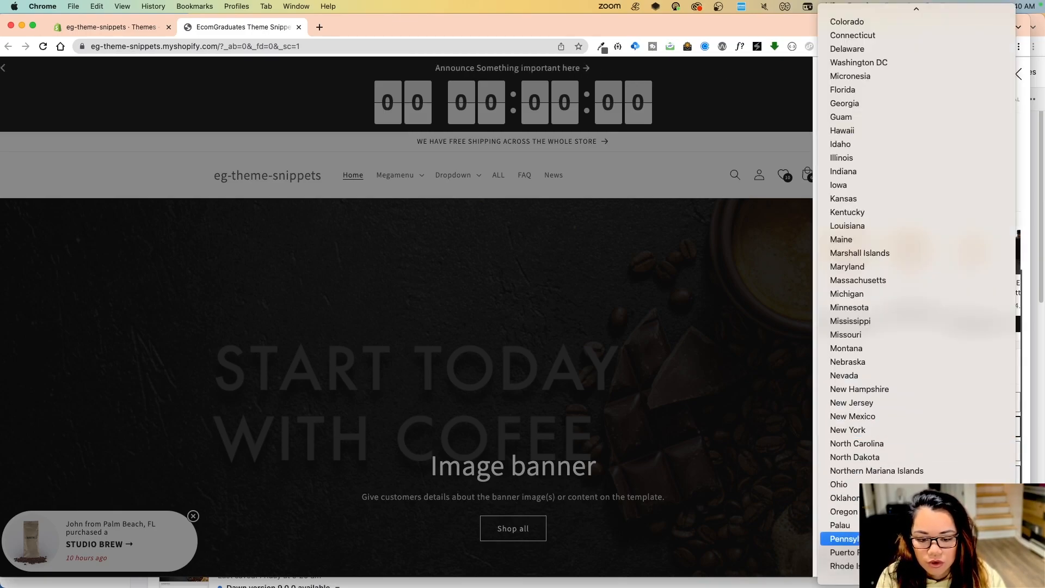
pyautogui.click(871, 566)
pyautogui.scroll(-1, 874, 463)
pyautogui.click(875, 450)
pyautogui.write('02888')
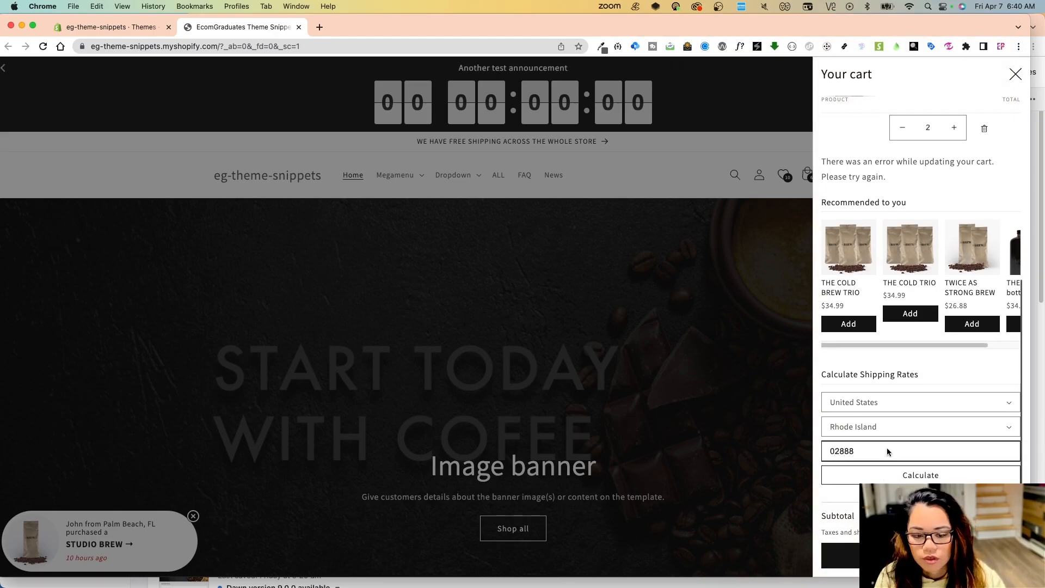
pyautogui.click(905, 478)
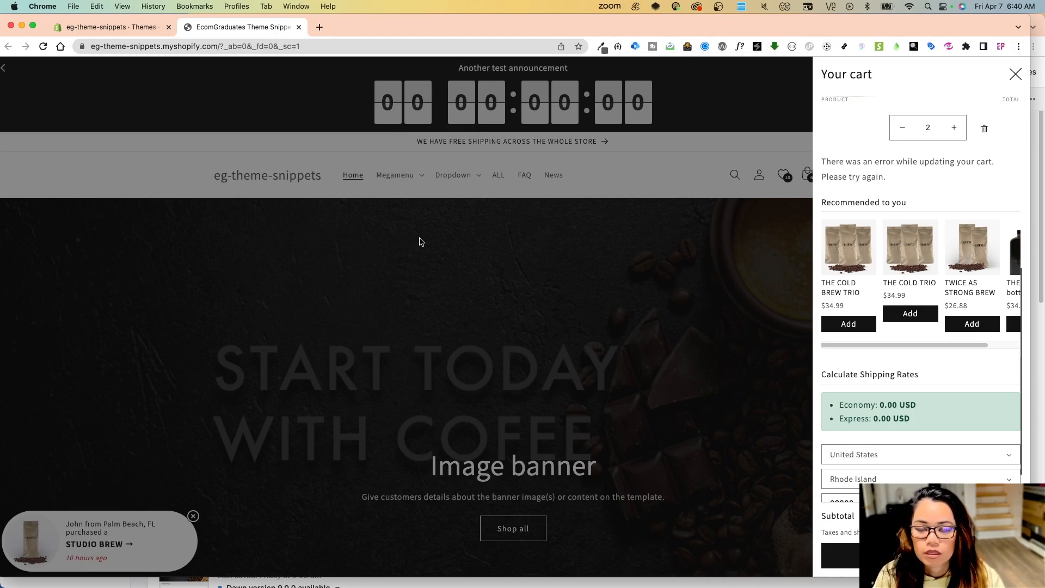
# Close the cart, return to the store's Themes page and read the installation guide in the shipping calculator README
pyautogui.click(465, 180)
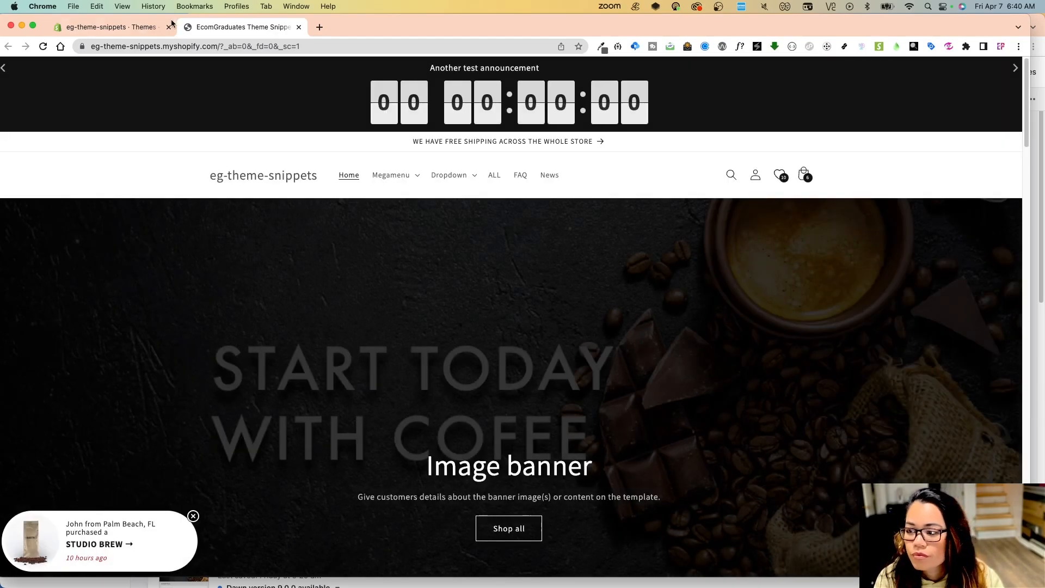
pyautogui.click(147, 27)
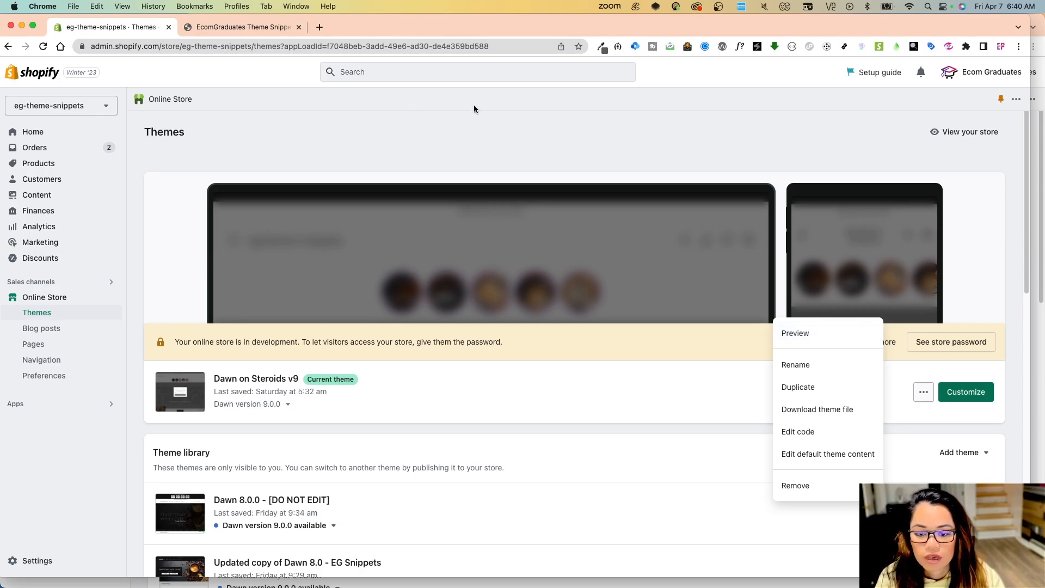
pyautogui.click(443, 402)
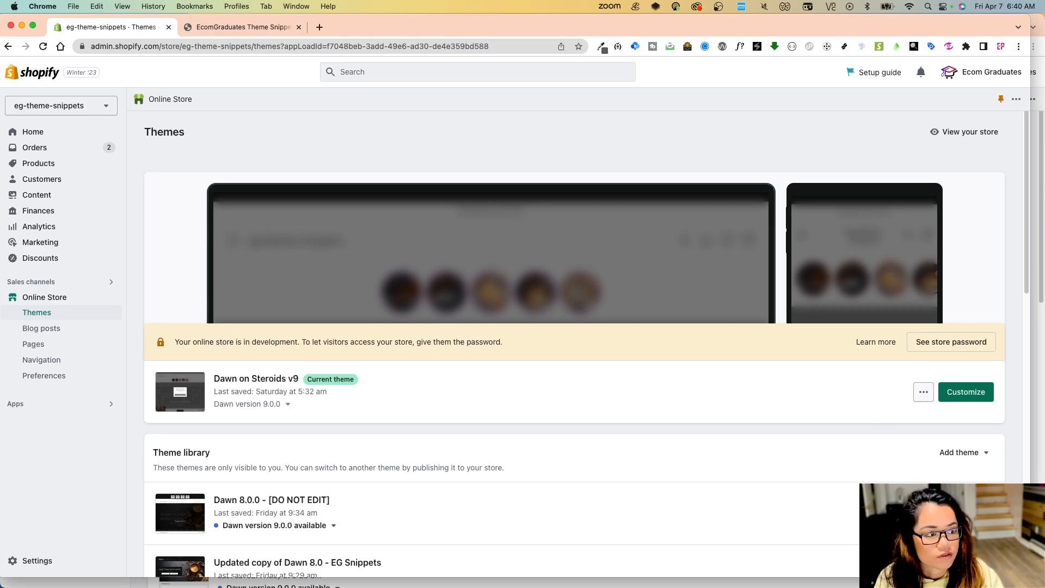
pyautogui.moveTo(1043, 180); pyautogui.dragTo(302, 54)
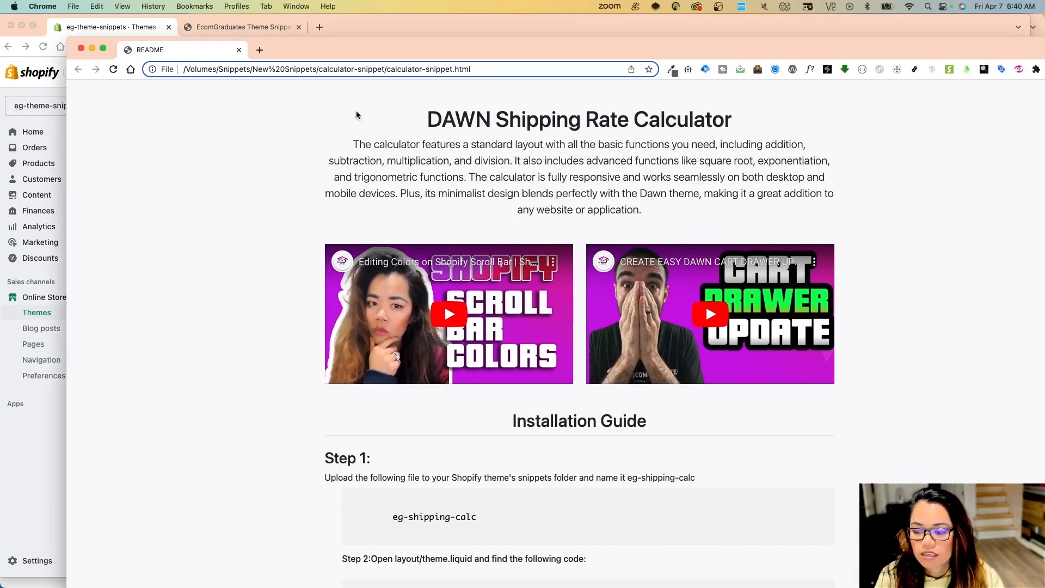
pyautogui.scroll(-4, 455, 268)
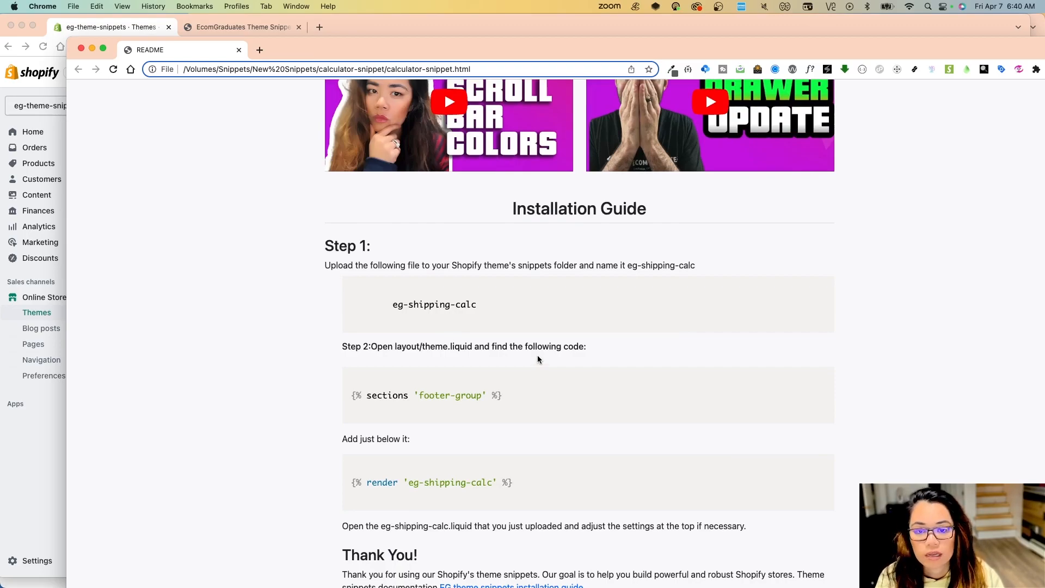
pyautogui.moveTo(409, 62); pyautogui.dragTo(1044, 76)
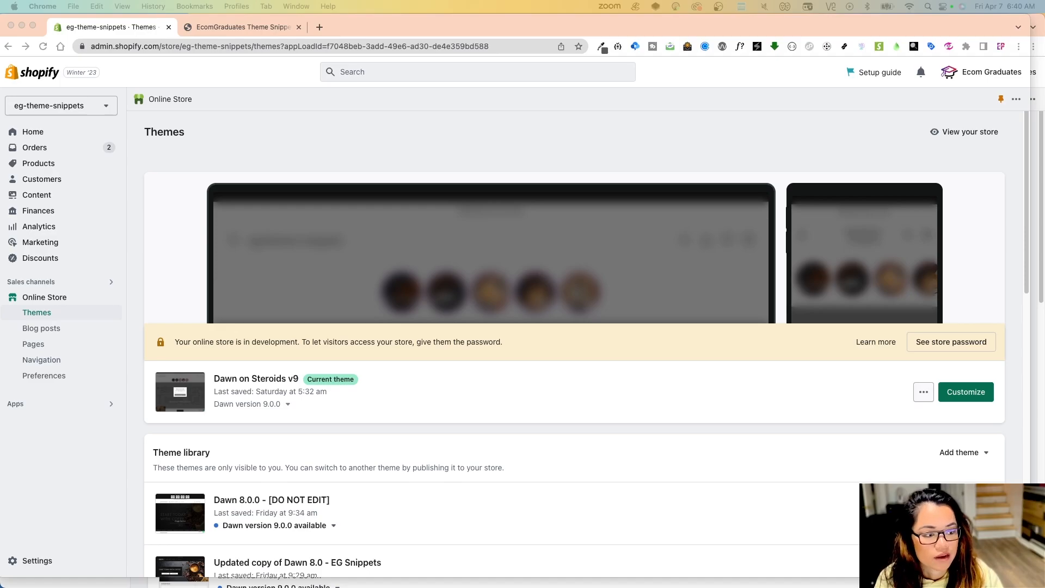
# Open the code editor for the Dawn on Steroids v9 theme and collapse the Templates folder
pyautogui.scroll(-1, 671, 425)
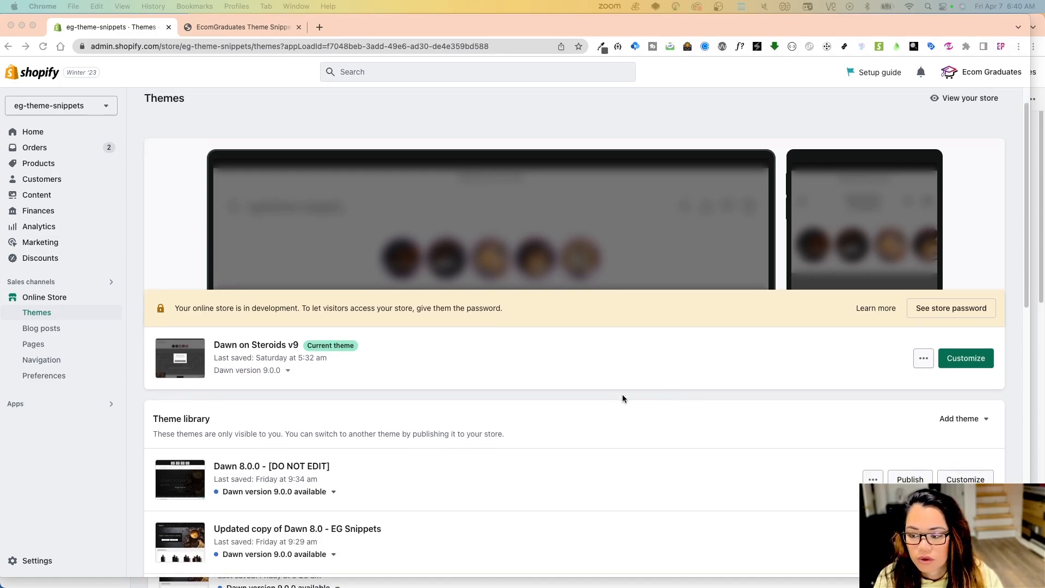
pyautogui.click(922, 359)
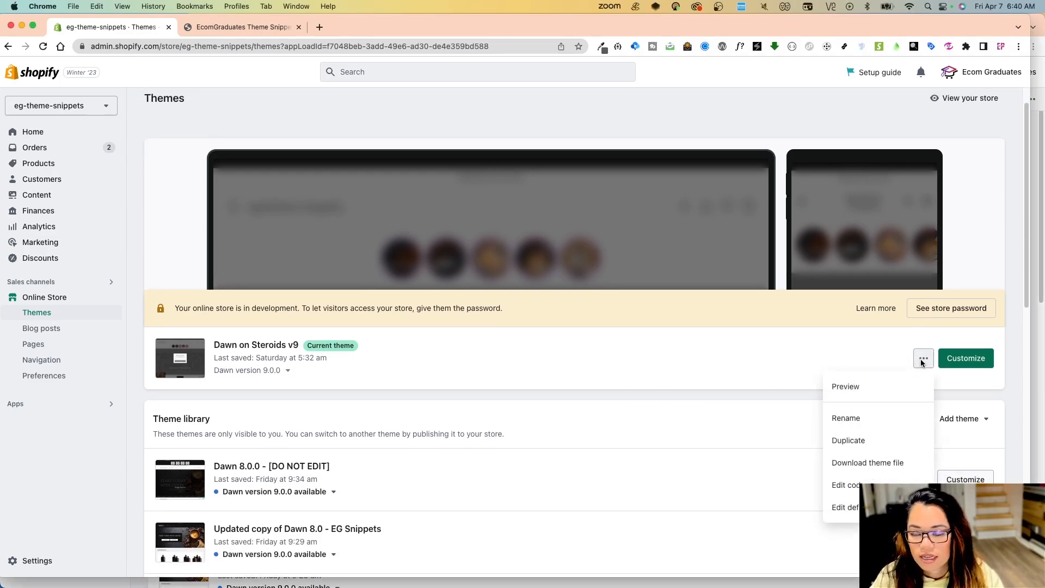
pyautogui.click(844, 484)
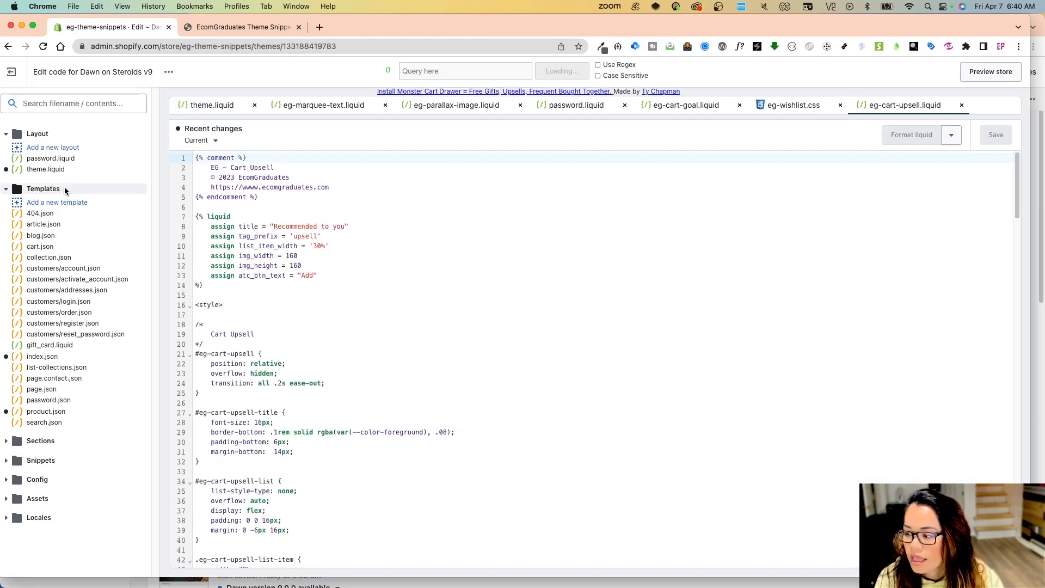
pyautogui.click(64, 188)
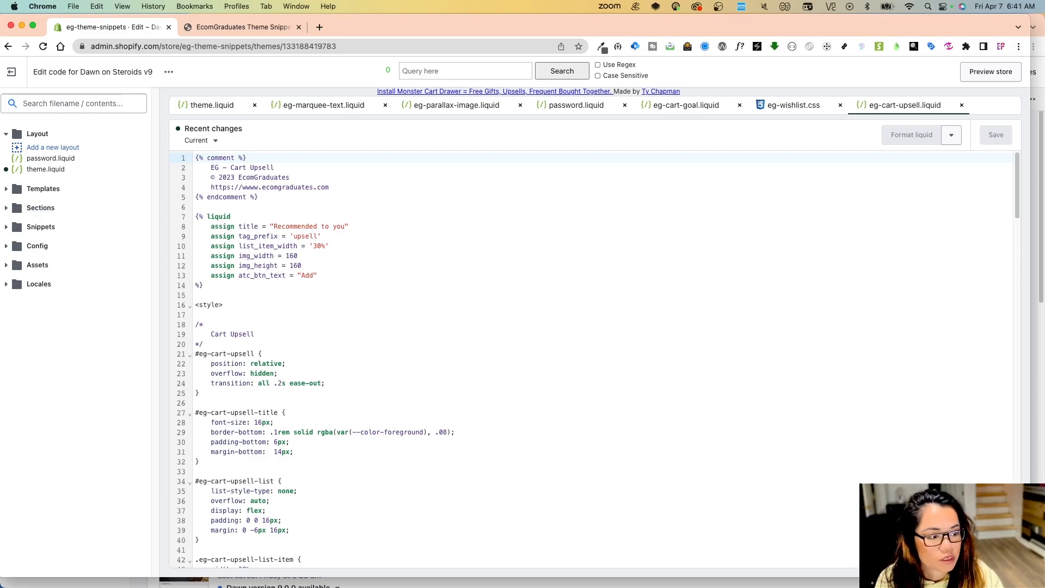
# Read step 1 of the README's installation guide for the snippet upload and its file name
pyautogui.moveTo(1044, 158); pyautogui.dragTo(487, 93)
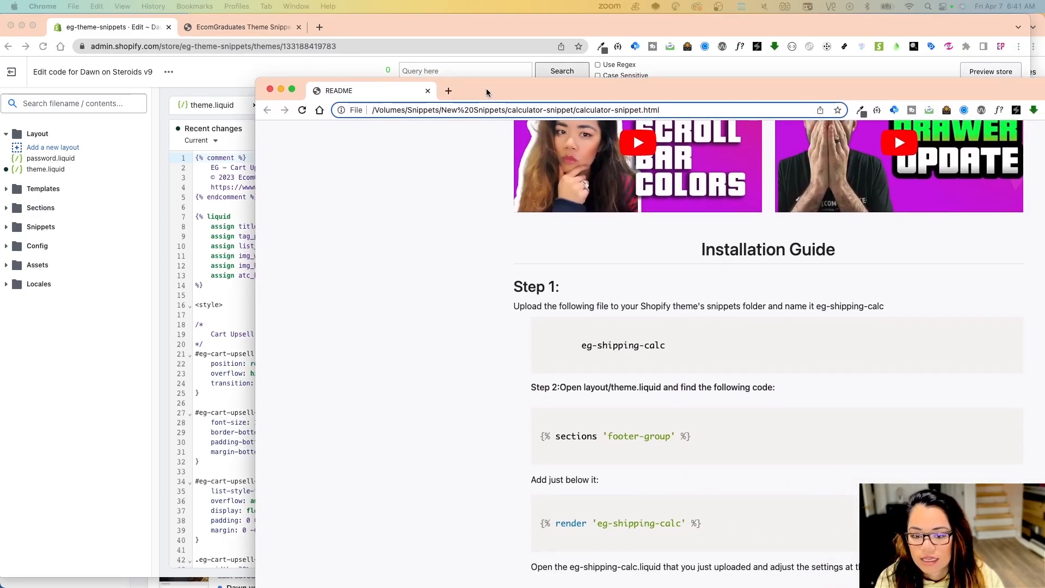
pyautogui.tripleClick(718, 308)
pyautogui.click(726, 308)
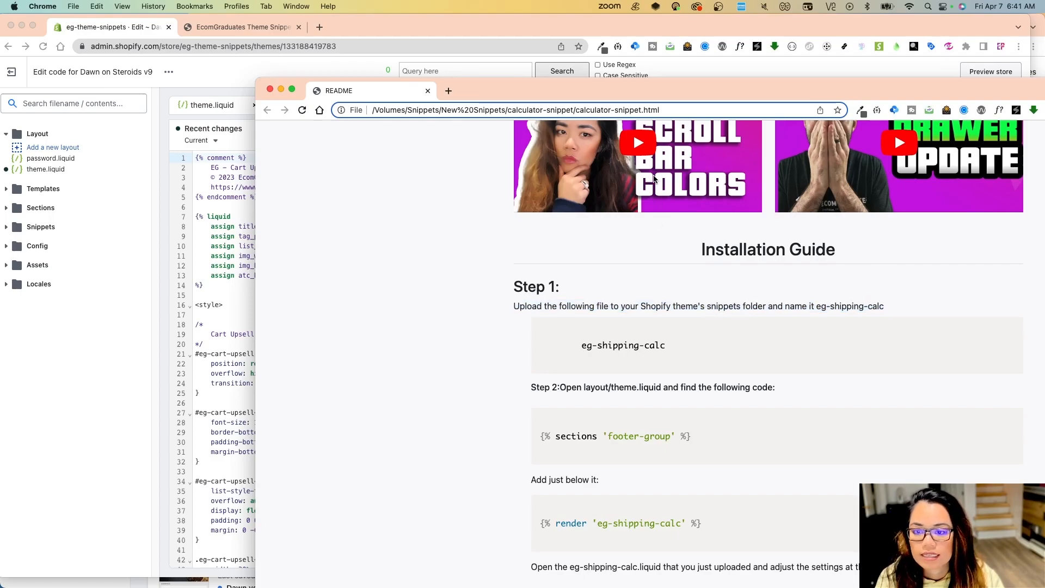
pyautogui.moveTo(638, 86); pyautogui.dragTo(1044, 89)
# Create a new snippet file named eg-shipping-calc, using the name copied from the README without leading spaces
pyautogui.click(583, 258)
pyautogui.click(126, 232)
pyautogui.click(55, 240)
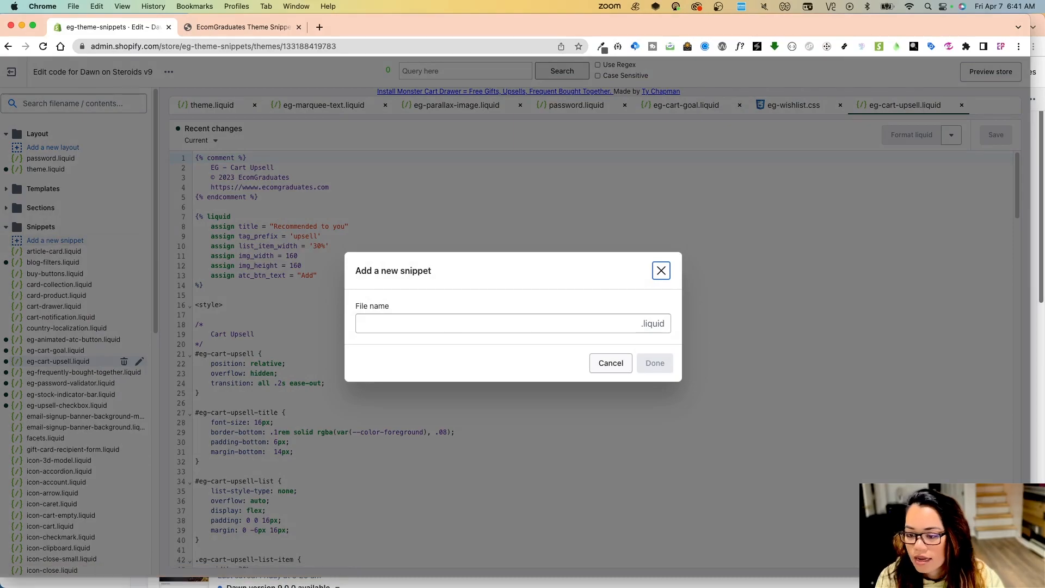
pyautogui.moveTo(1044, 182); pyautogui.dragTo(574, 104)
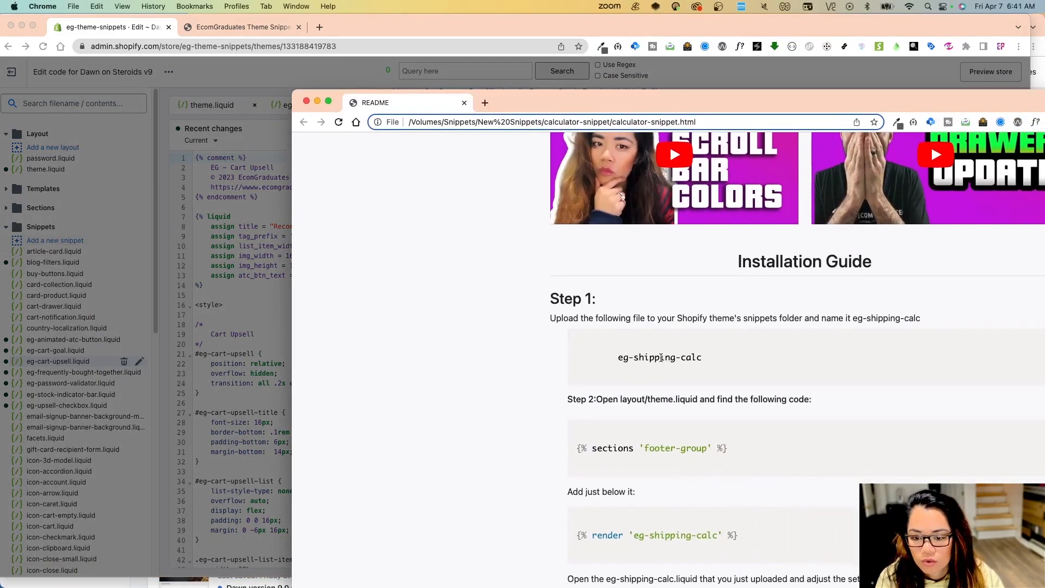
pyautogui.tripleClick(660, 357)
pyautogui.press('super+c')
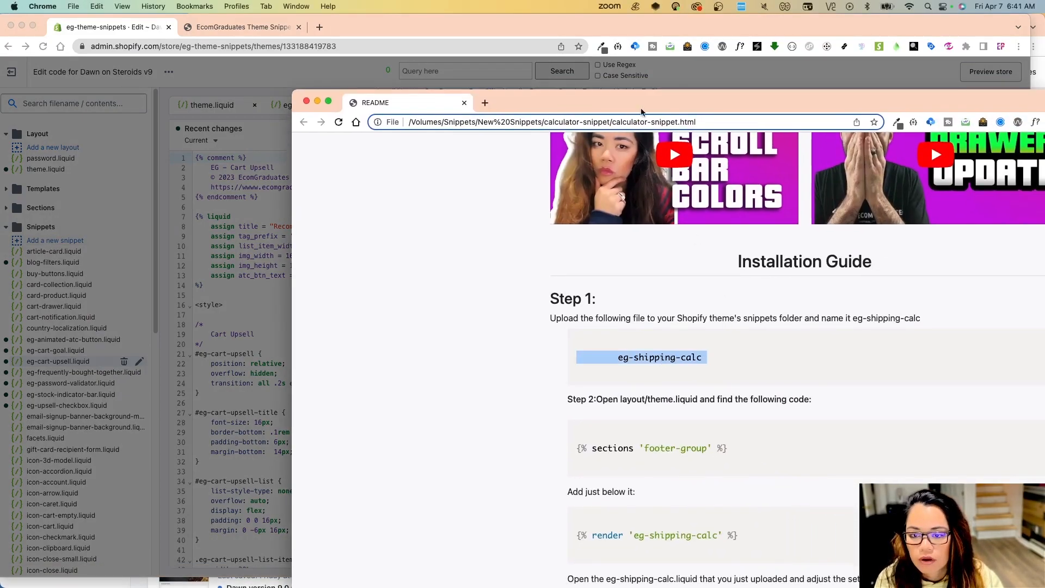
pyautogui.moveTo(642, 105); pyautogui.dragTo(1044, 119)
pyautogui.click(550, 326)
pyautogui.press('super+v')
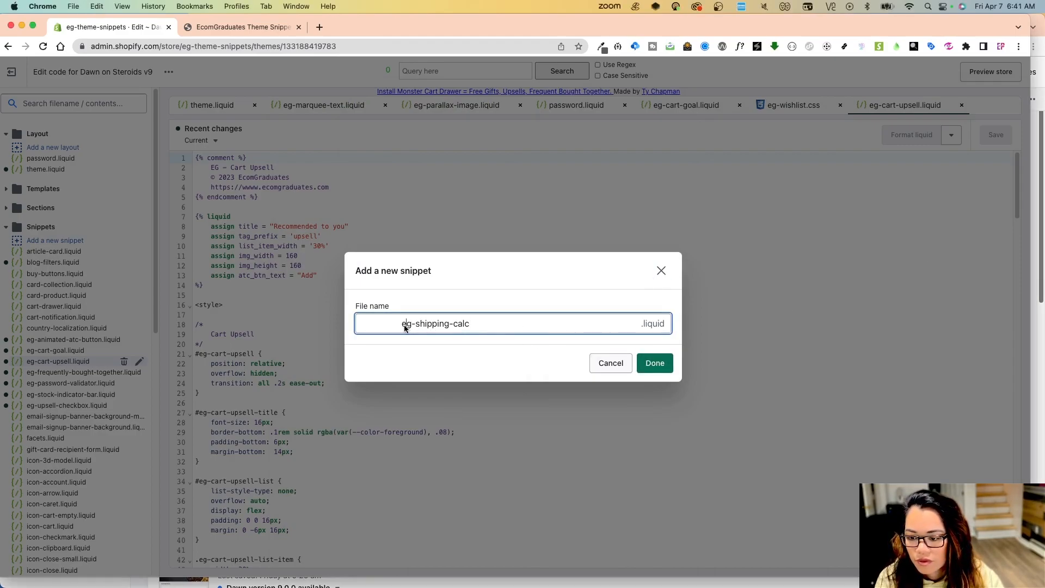
pyautogui.moveTo(386, 329); pyautogui.dragTo(318, 321)
pyautogui.press('BackSpace')
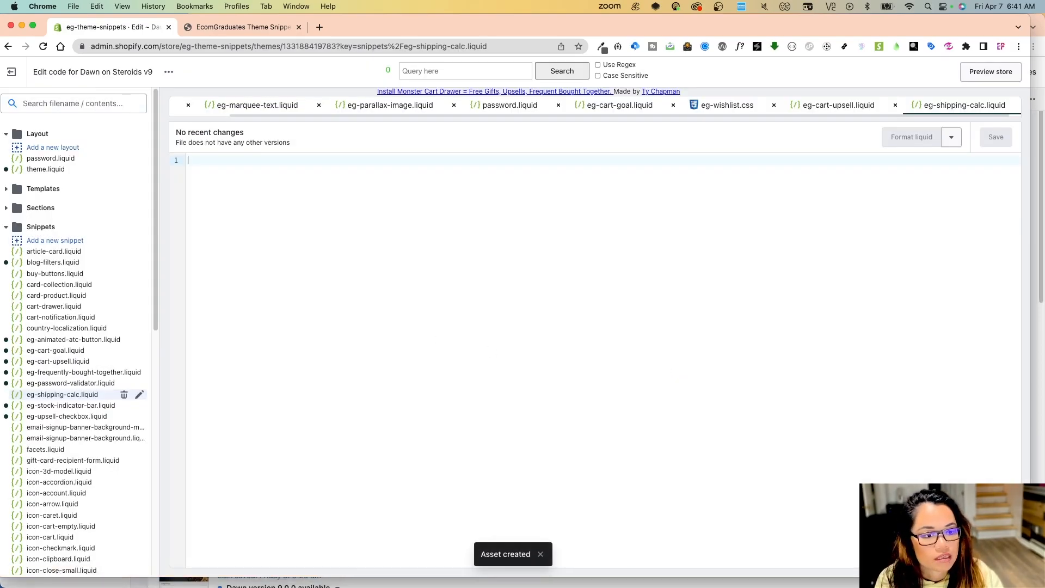
# Copy all the code from eg-shipping-calc-snippet.rtf in TextEdit into the empty eg-shipping-calc.liquid file and save it
pyautogui.press('super+Tab')
pyautogui.press('super+a')
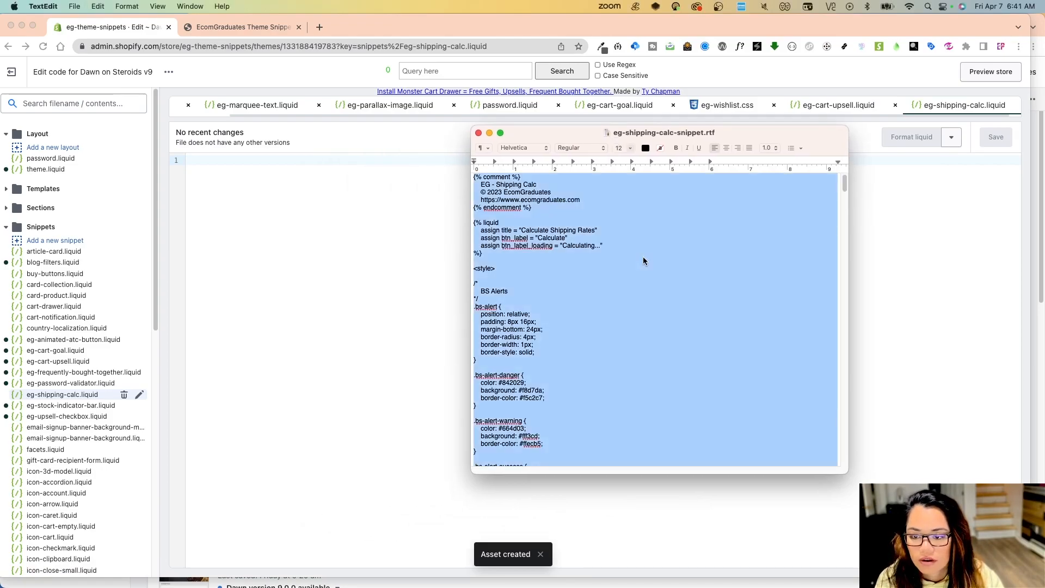
pyautogui.press('super+c')
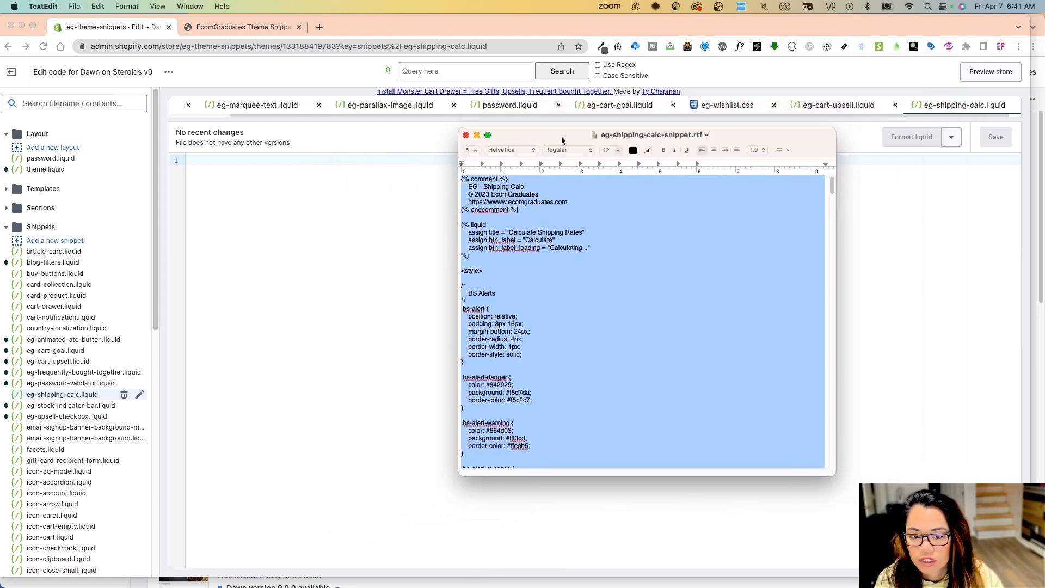
pyautogui.press('super+Tab')
pyautogui.press('super+v')
pyautogui.press('super+s')
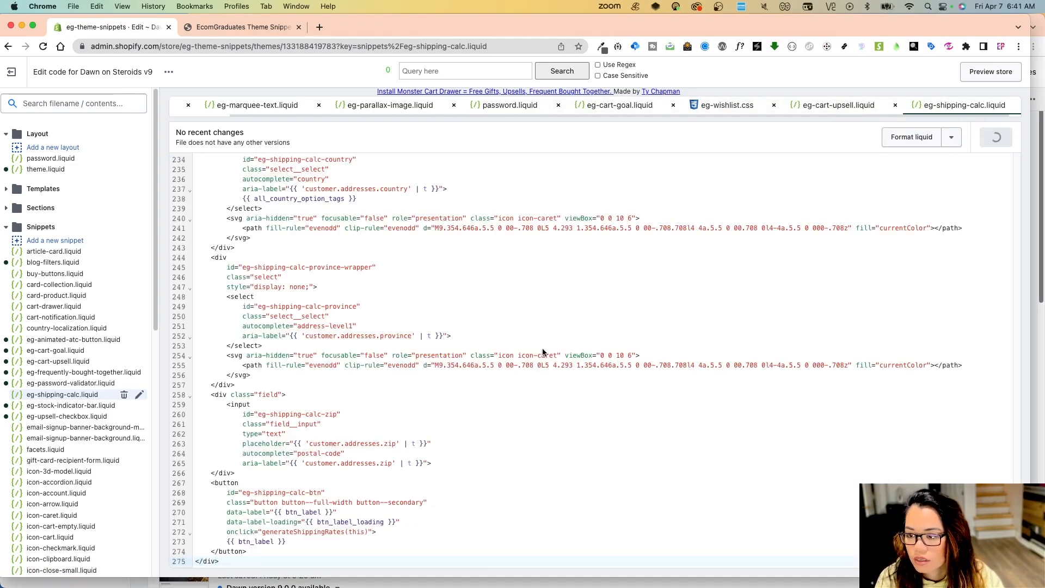
# Copy the {% render 'eg-shipping-calc' %} line from step 2 of the README
pyautogui.moveTo(1044, 196); pyautogui.dragTo(525, 101)
pyautogui.scroll(-1, 669, 508)
pyautogui.scroll(-1, 669, 508)
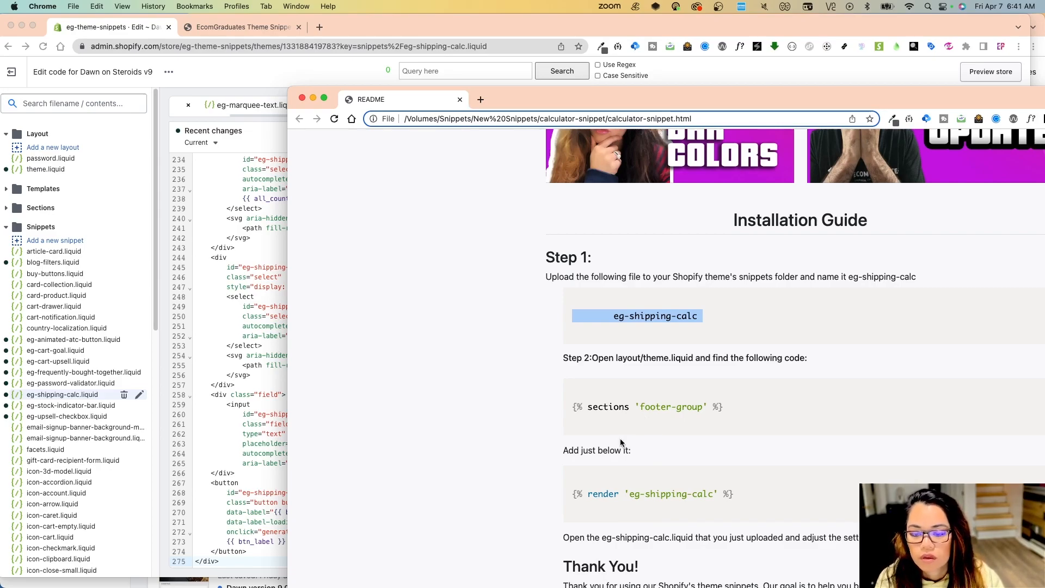
pyautogui.tripleClick(587, 494)
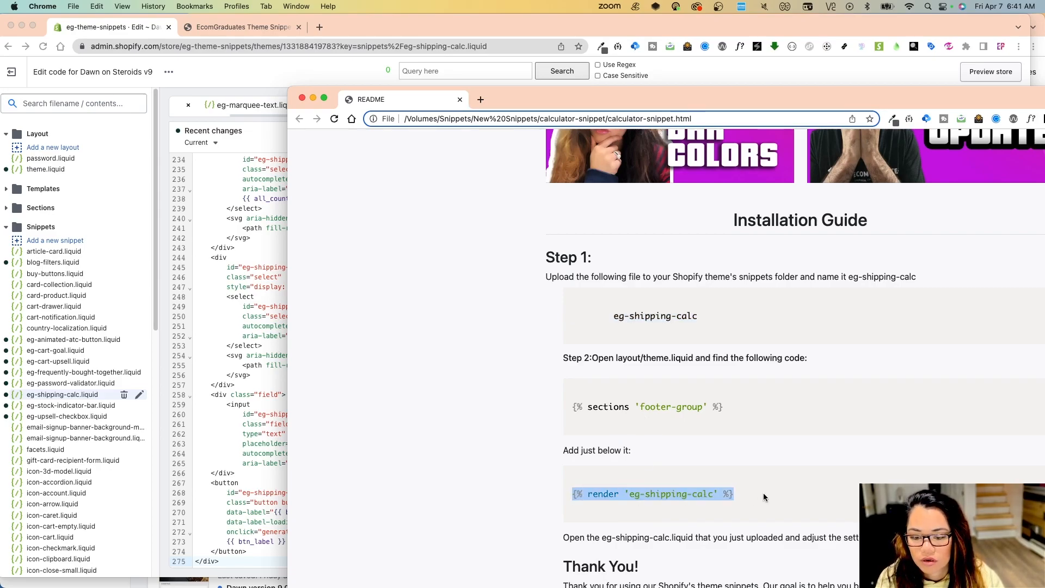
pyautogui.press('super+c')
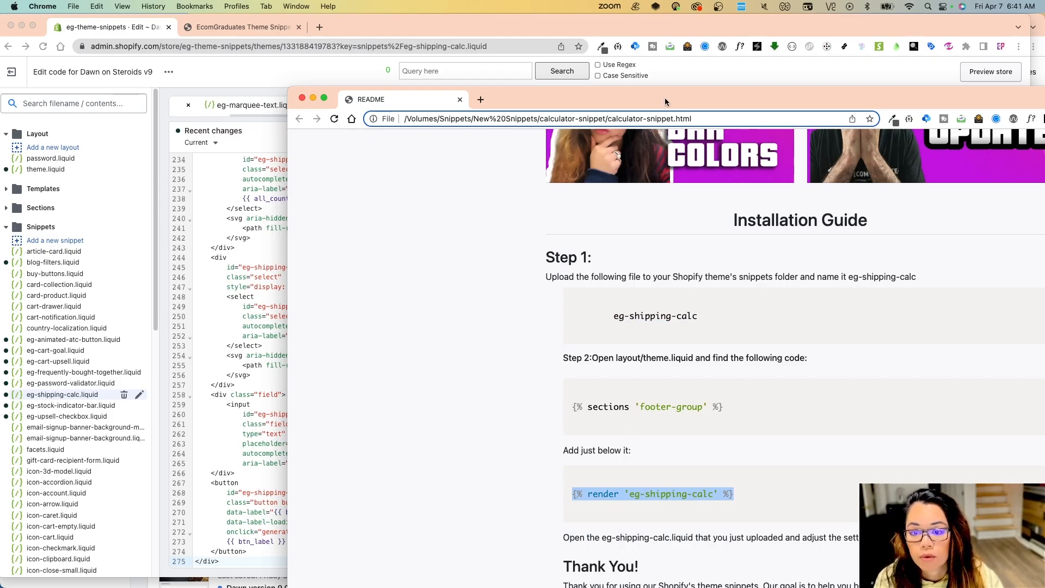
pyautogui.moveTo(665, 102); pyautogui.dragTo(1044, 104)
# Add the copied {% render 'eg-shipping-calc' %} line below the 'eg-sticky-video' section line in theme.liquid and save the file
pyautogui.click(49, 170)
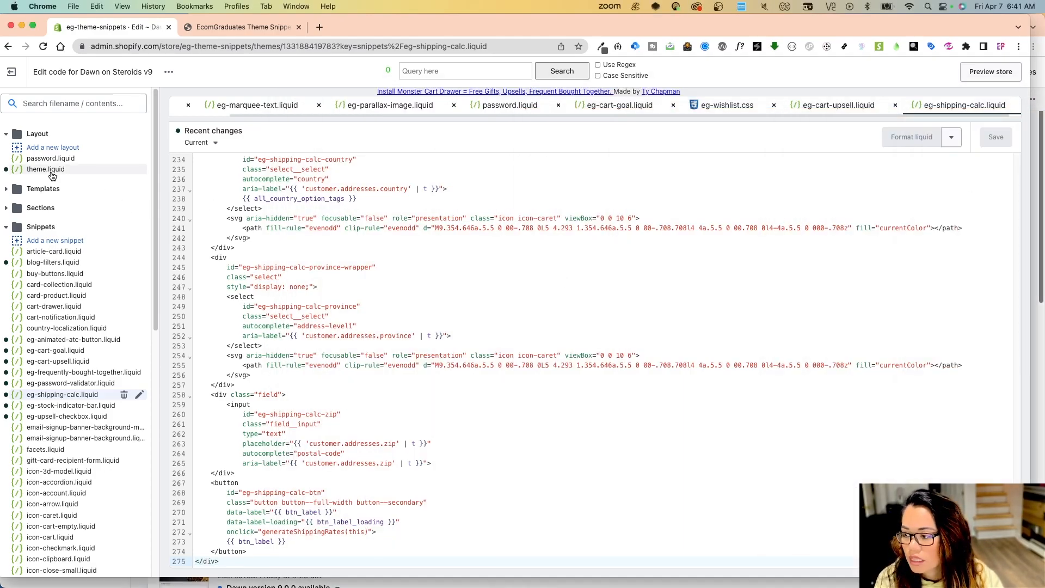
pyautogui.scroll(-20, 414, 337)
pyautogui.scroll(-5, 407, 433)
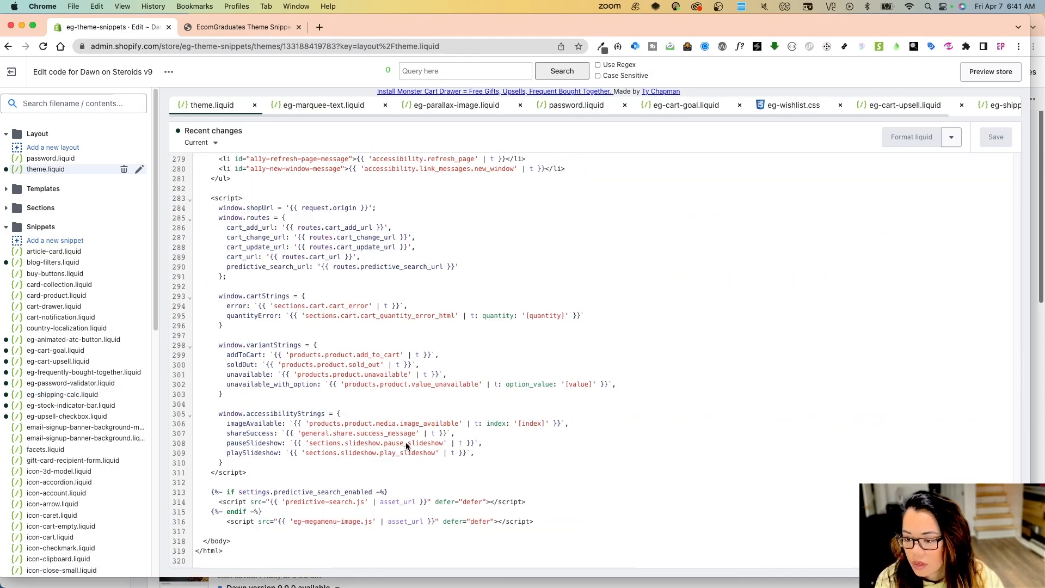
pyautogui.scroll(5, 419, 424)
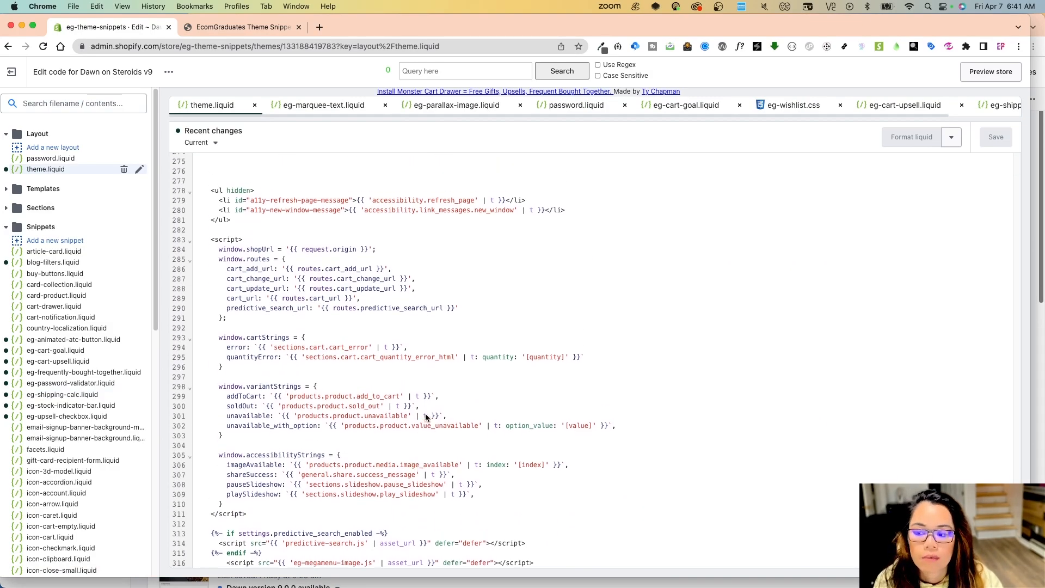
pyautogui.scroll(1, 338, 321)
pyautogui.click(382, 348)
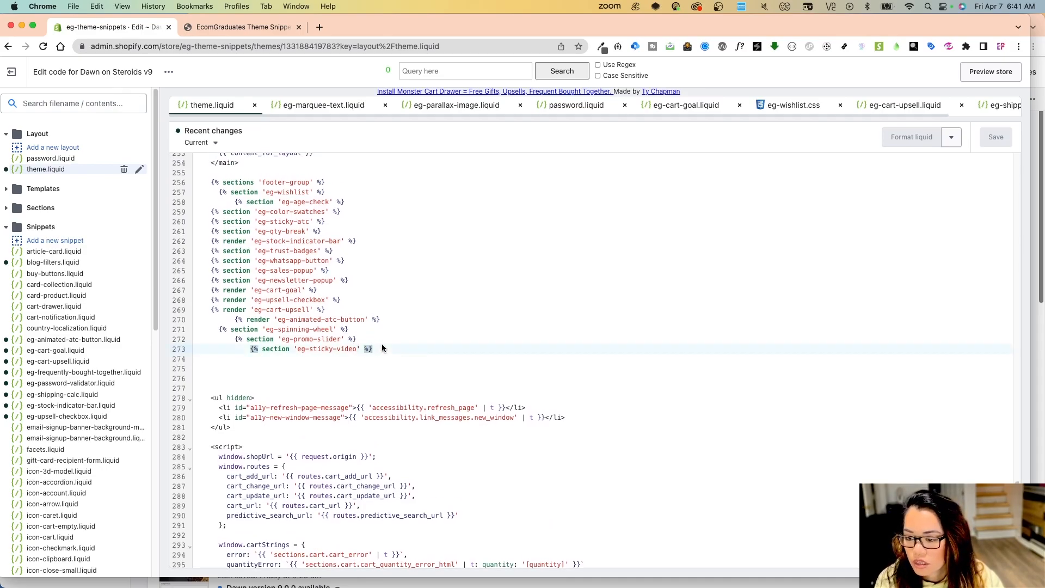
pyautogui.press('Return')
pyautogui.press('super+v')
pyautogui.scroll(2, 432, 374)
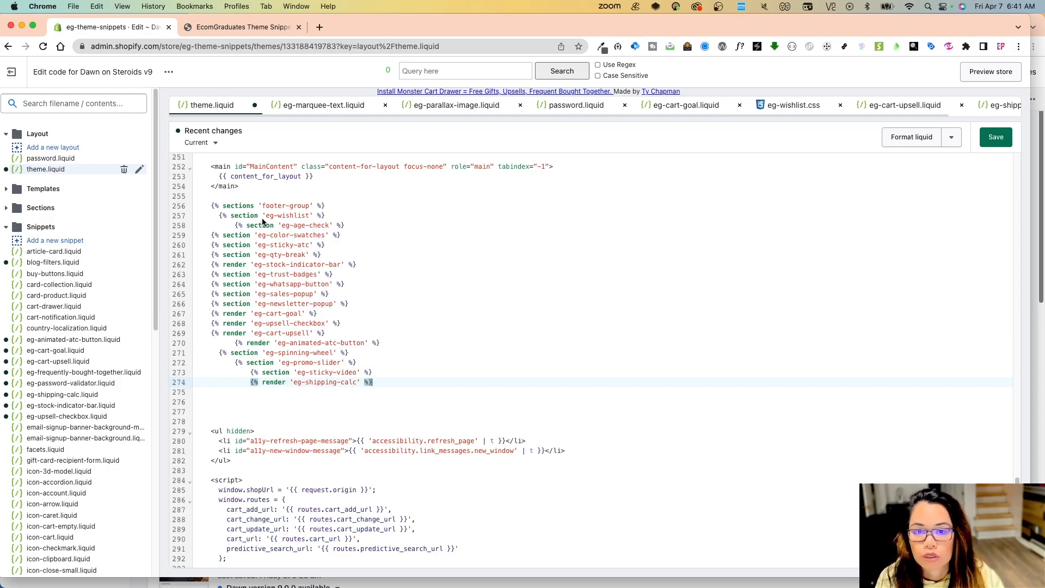
pyautogui.press('super+s')
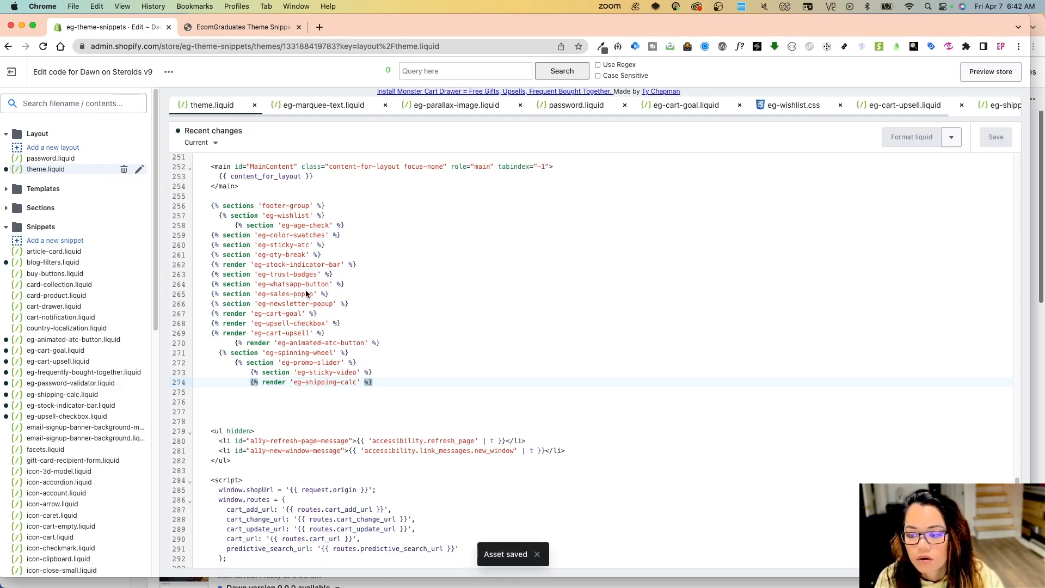
# Open the theme customizer's Cart settings and keep the cart type as Drawer
pyautogui.click(169, 73)
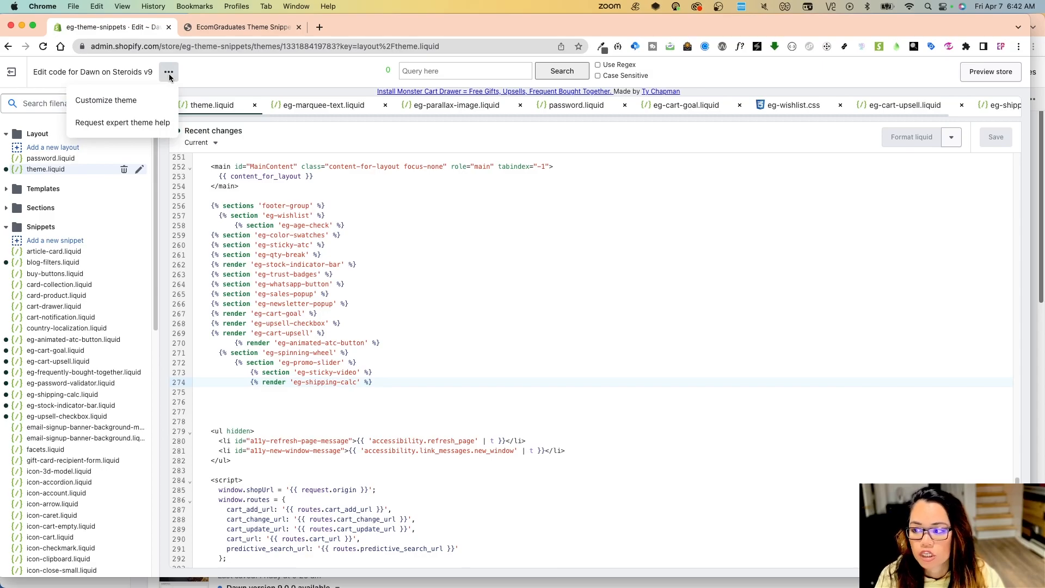
pyautogui.click(151, 107)
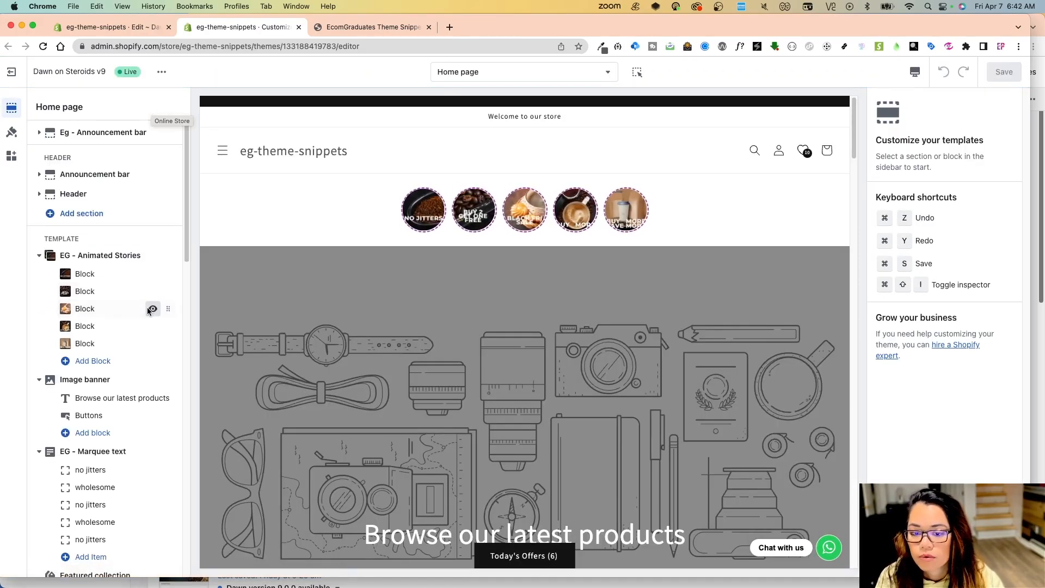
pyautogui.click(12, 133)
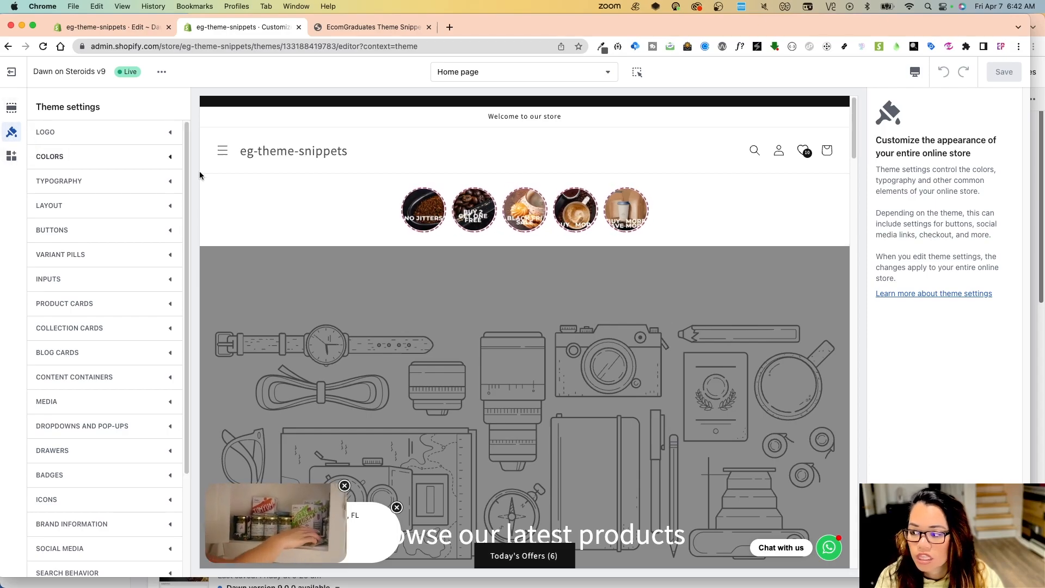
pyautogui.scroll(-3, 183, 172)
pyautogui.click(122, 481)
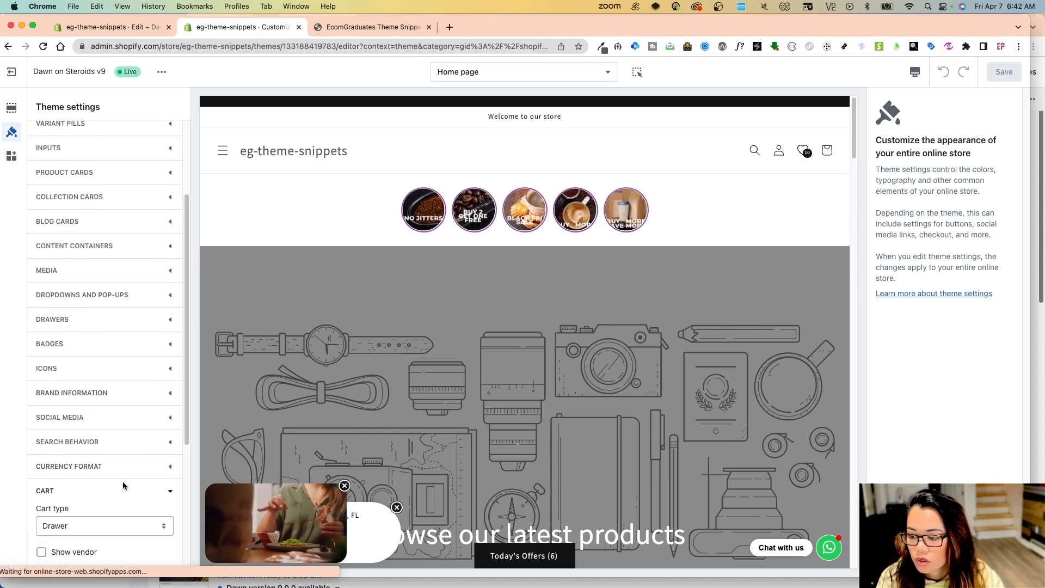
pyautogui.scroll(-5, 123, 481)
pyautogui.click(88, 292)
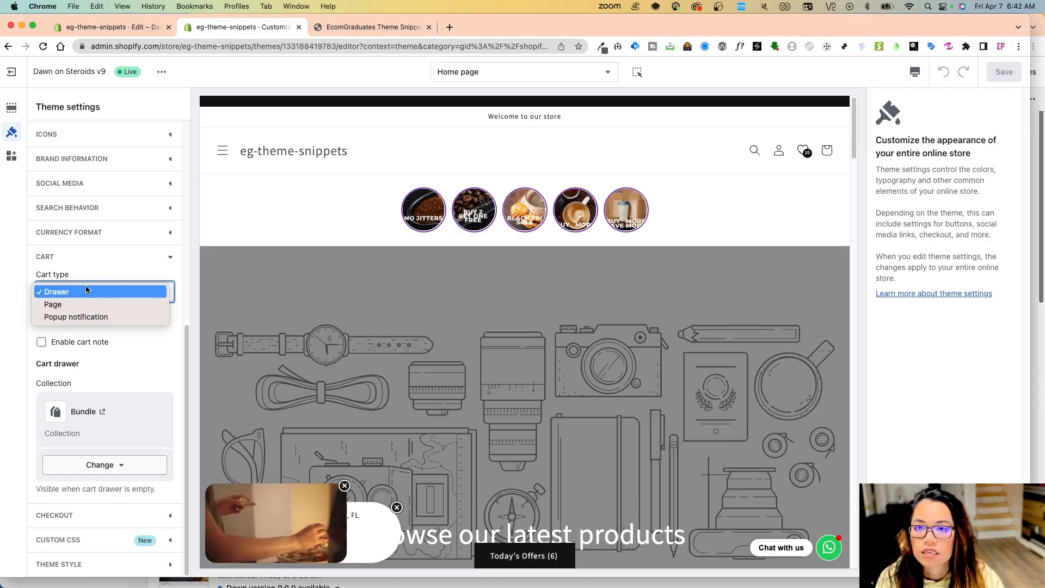
pyautogui.click(86, 290)
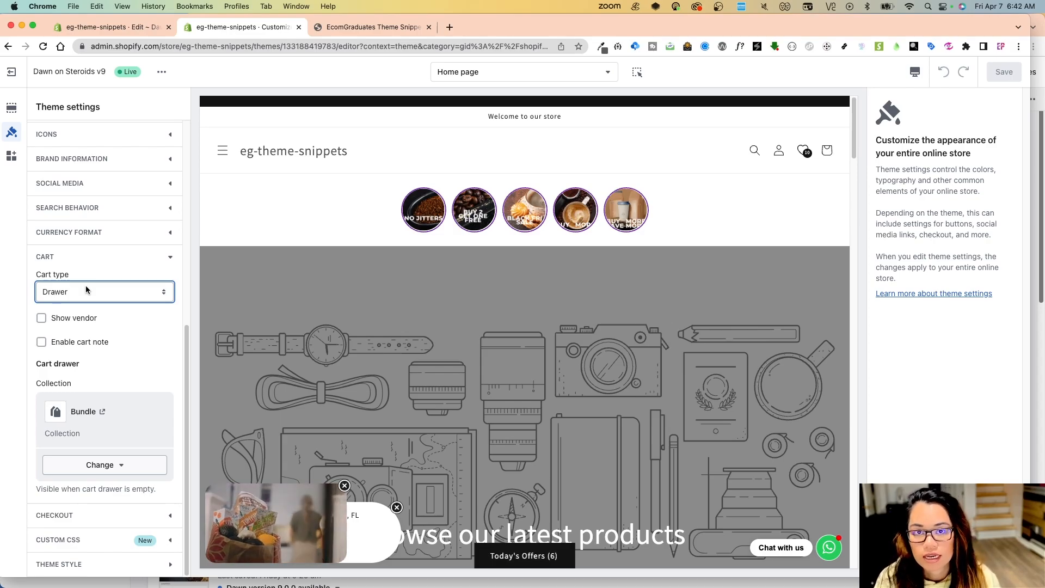
# Enable the cart note, save the theme settings and close the newsletter popup in the preview
pyautogui.click(89, 345)
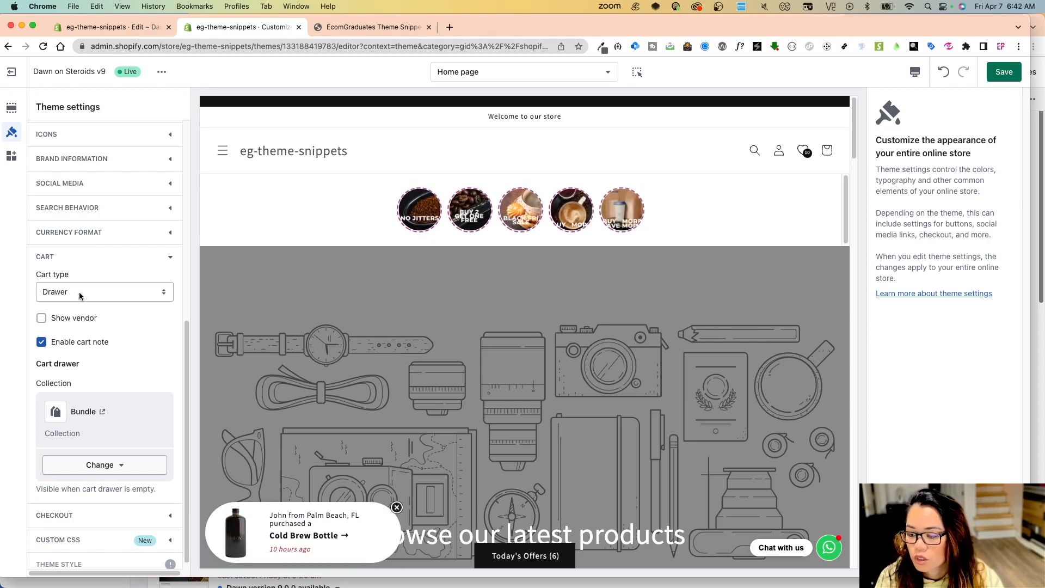
pyautogui.click(1003, 72)
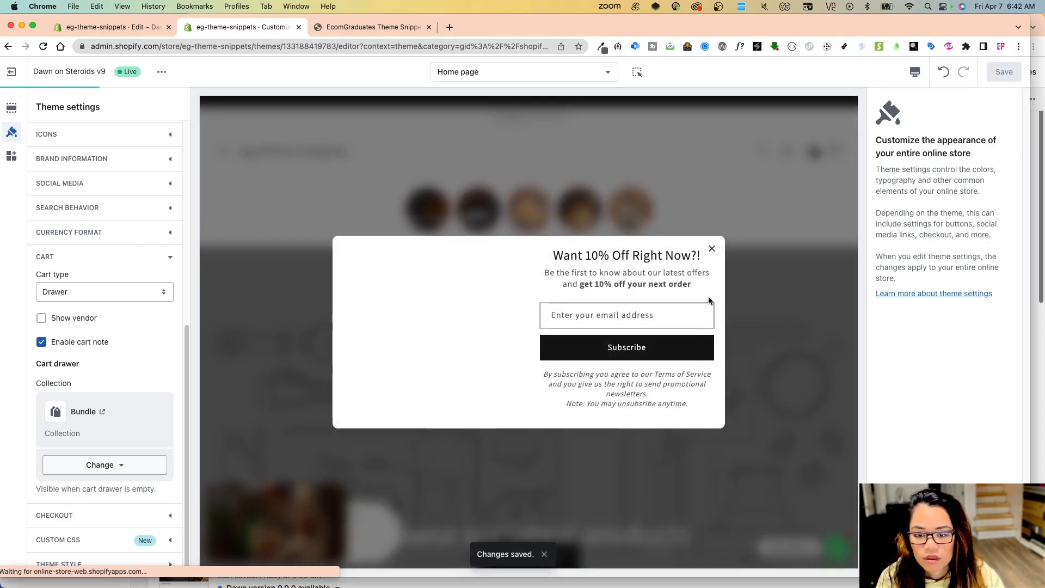
pyautogui.click(712, 248)
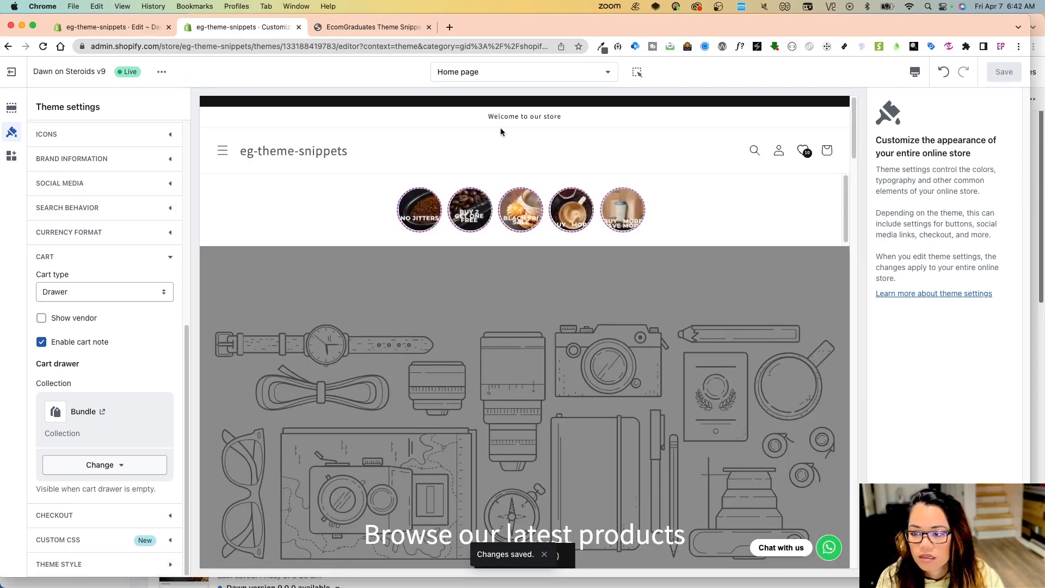
# View the live storefront and check the cart drawer for the shipping rate calculator
pyautogui.click(164, 74)
pyautogui.click(112, 191)
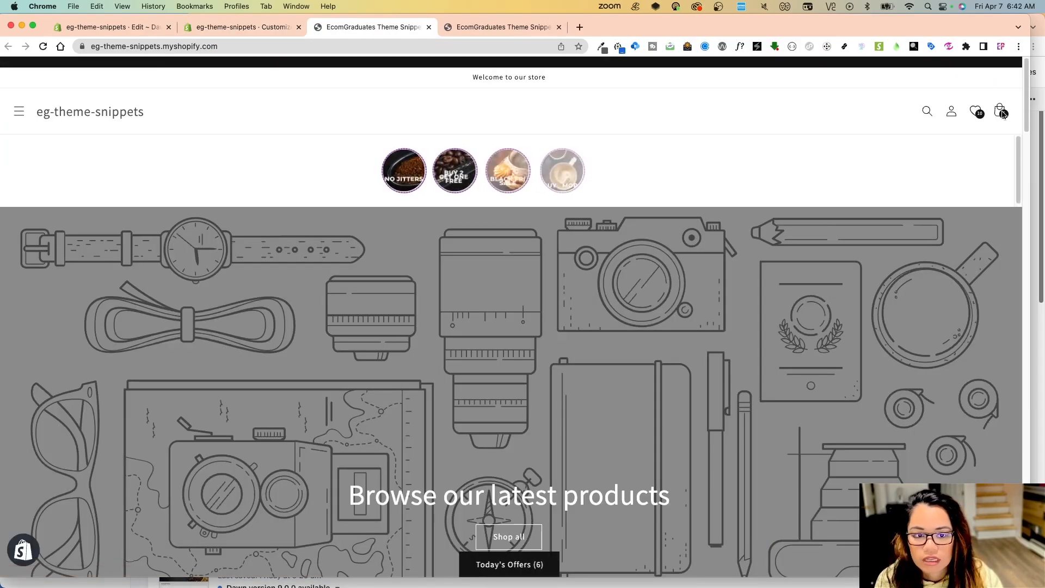
pyautogui.click(1002, 111)
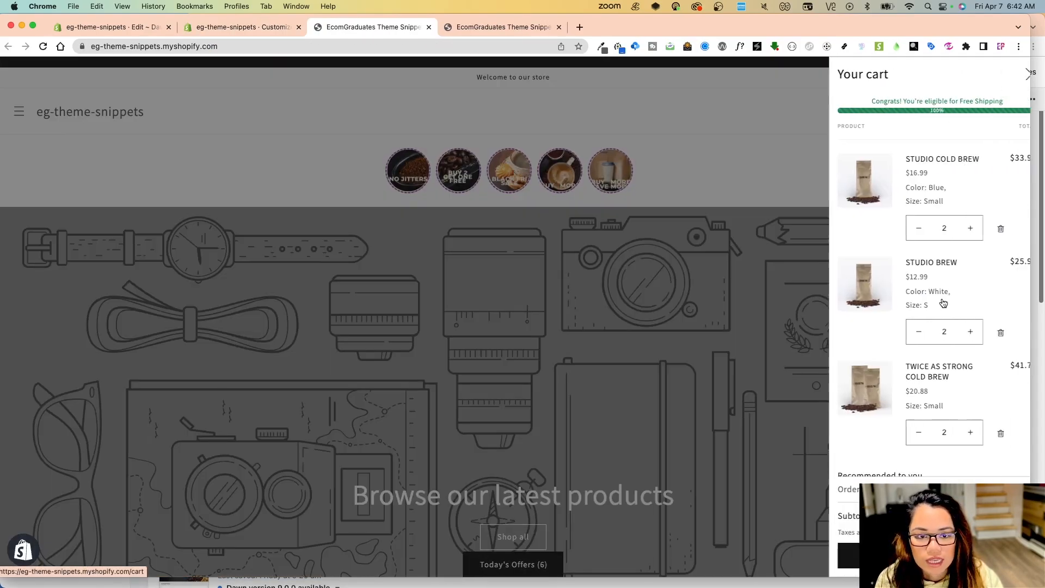
pyautogui.scroll(-5, 944, 426)
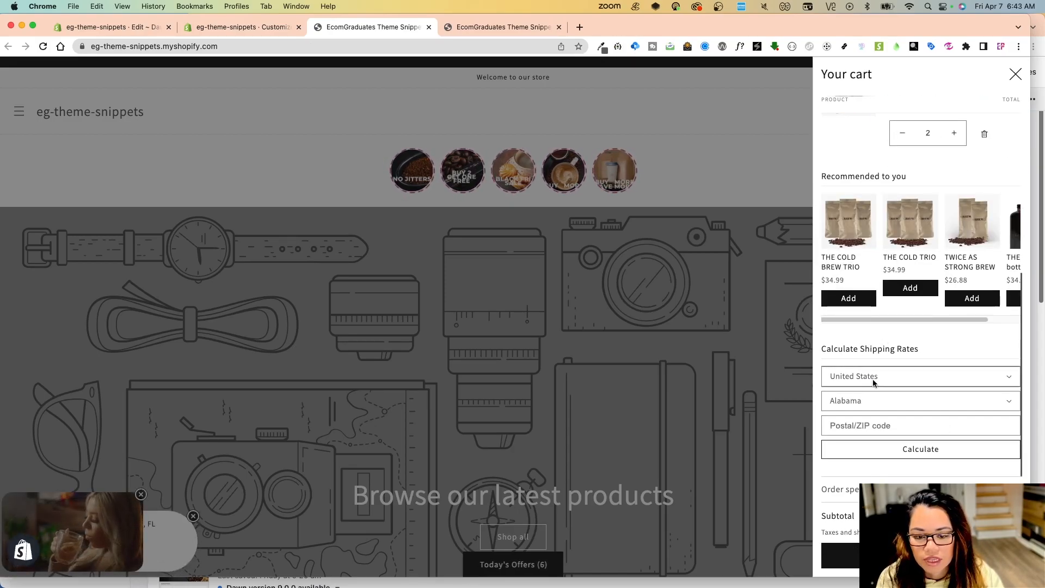
# Leave the theme customizer and open the store's Shipping and delivery settings to review the general shipping rates
pyautogui.click(209, 31)
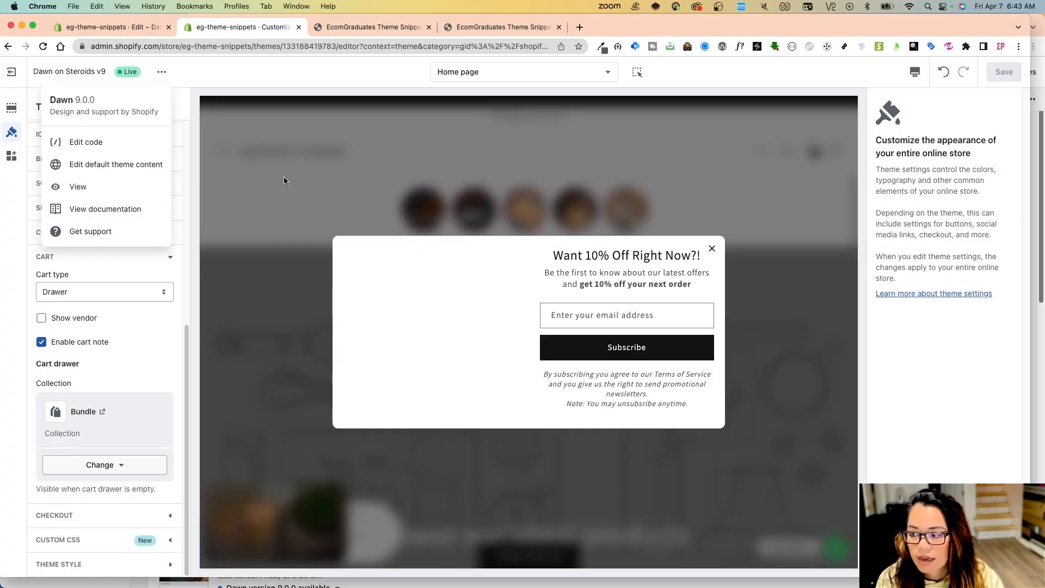
pyautogui.click(12, 72)
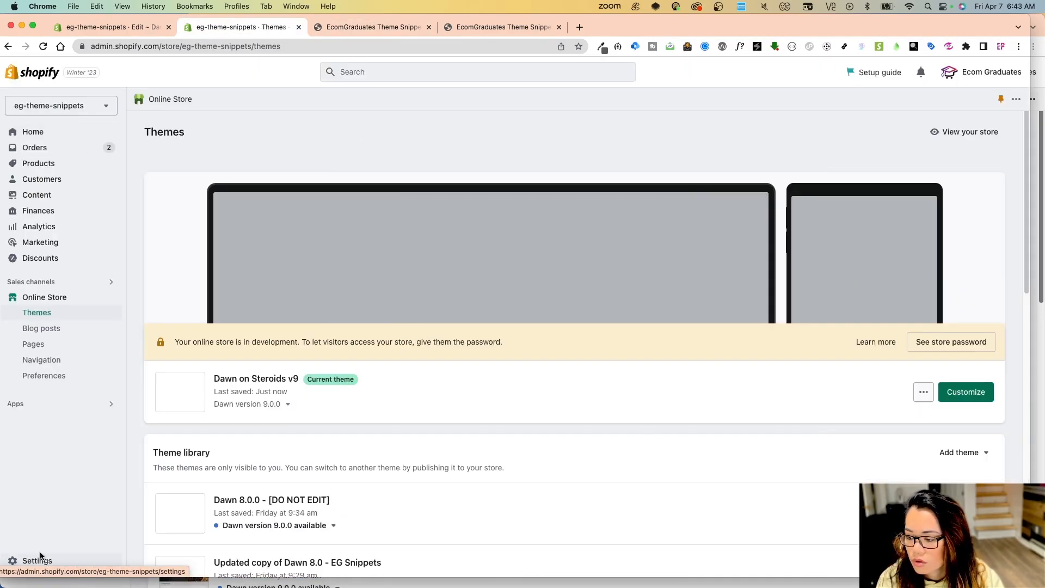
pyautogui.click(33, 561)
pyautogui.scroll(-5, 75, 264)
pyautogui.scroll(5, 75, 264)
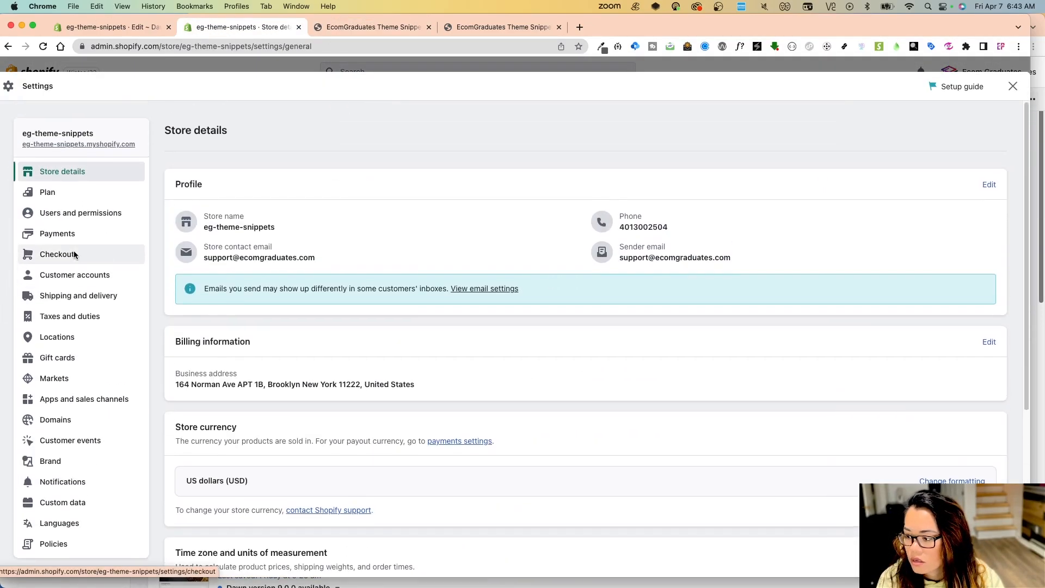
pyautogui.click(79, 296)
pyautogui.scroll(-10, 527, 406)
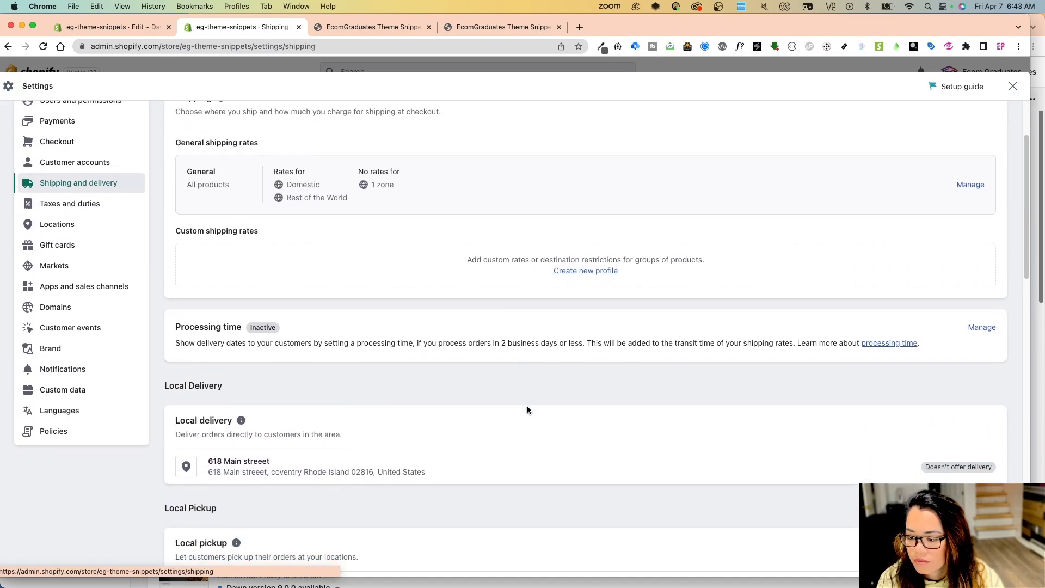
pyautogui.scroll(6, 572, 411)
pyautogui.scroll(5, 573, 414)
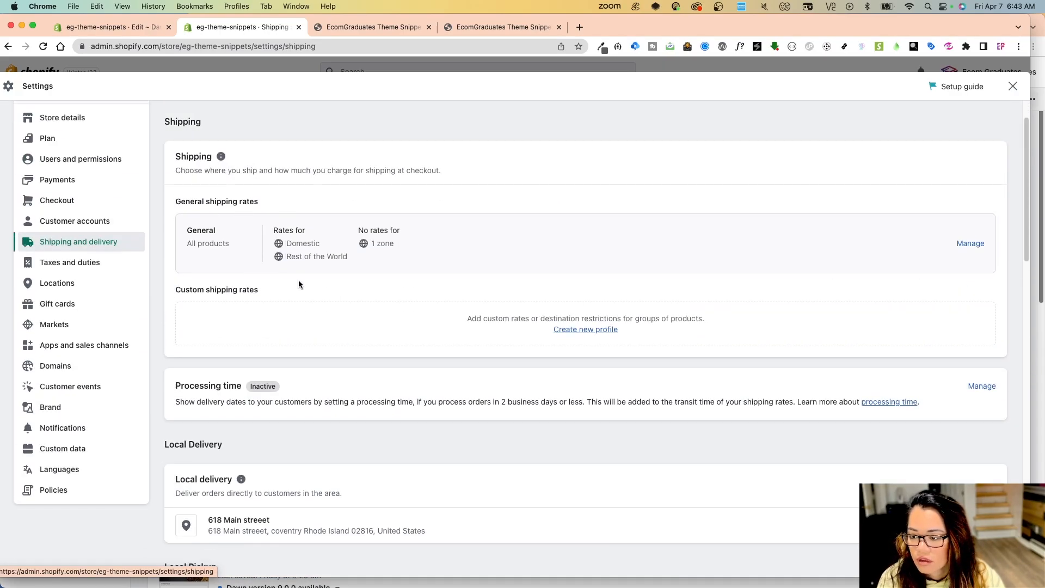
# Open the $50.00 Economy rate of the Domestic zone in the general shipping profile for editing
pyautogui.click(969, 244)
pyautogui.scroll(-10, 560, 350)
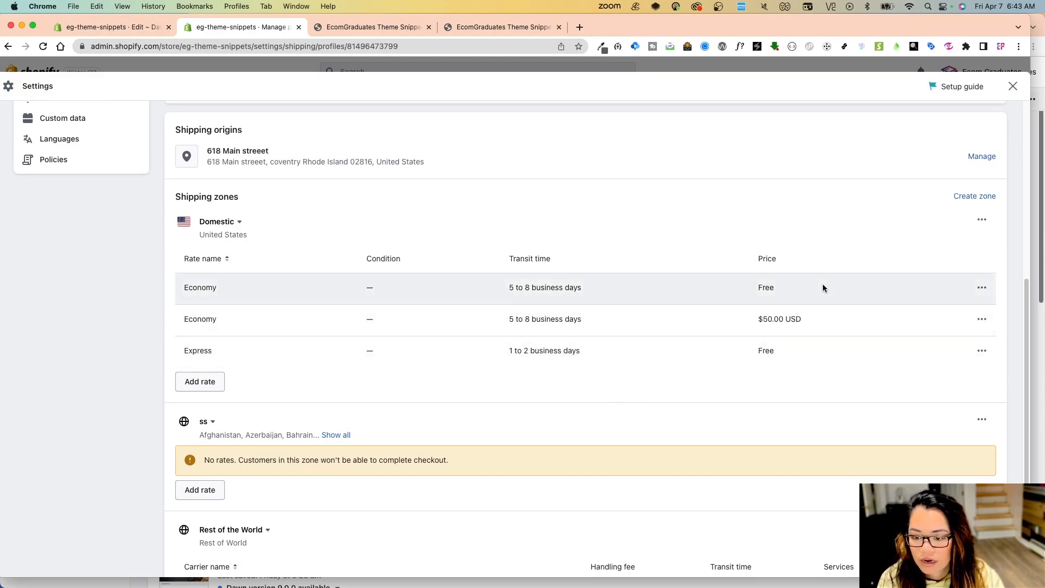
pyautogui.click(982, 319)
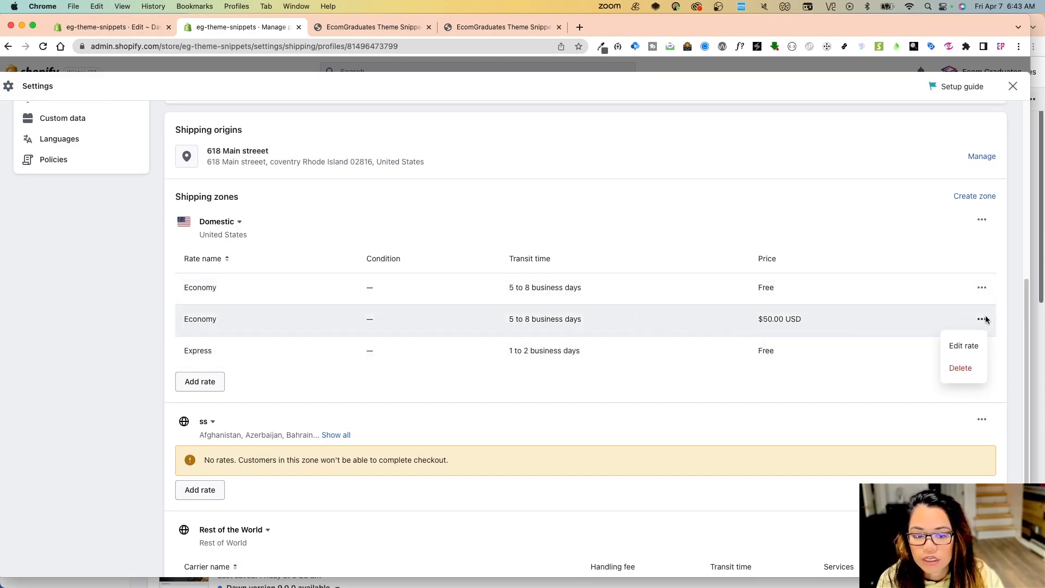
pyautogui.click(965, 344)
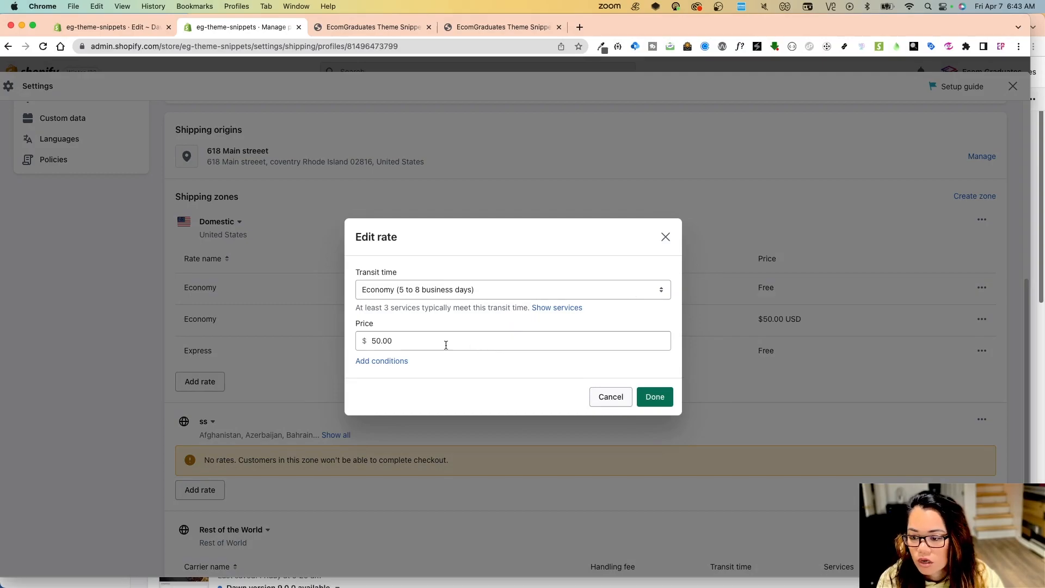